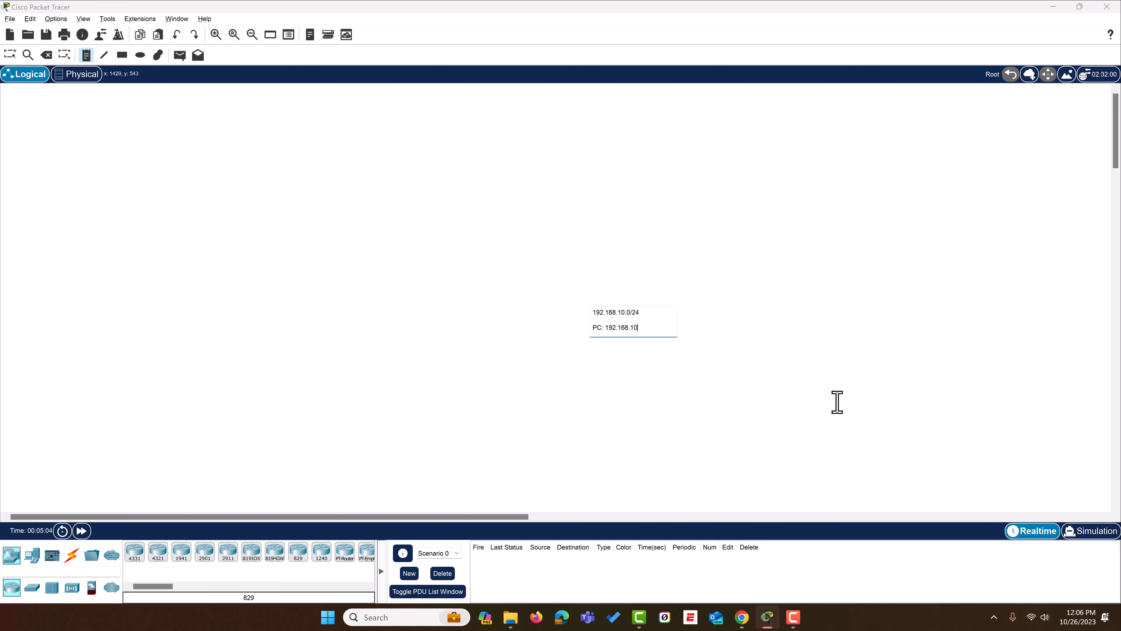
# - Complete the addressing note with PC 192.168.10.100, Router 192.168.10.1 and PC DG 192.168.10.1, and move it up and right, clear of the workspace centre
pyautogui.press('Return')
pyautogui.write('Router: 192.168.10.1')
pyautogui.press('Return')
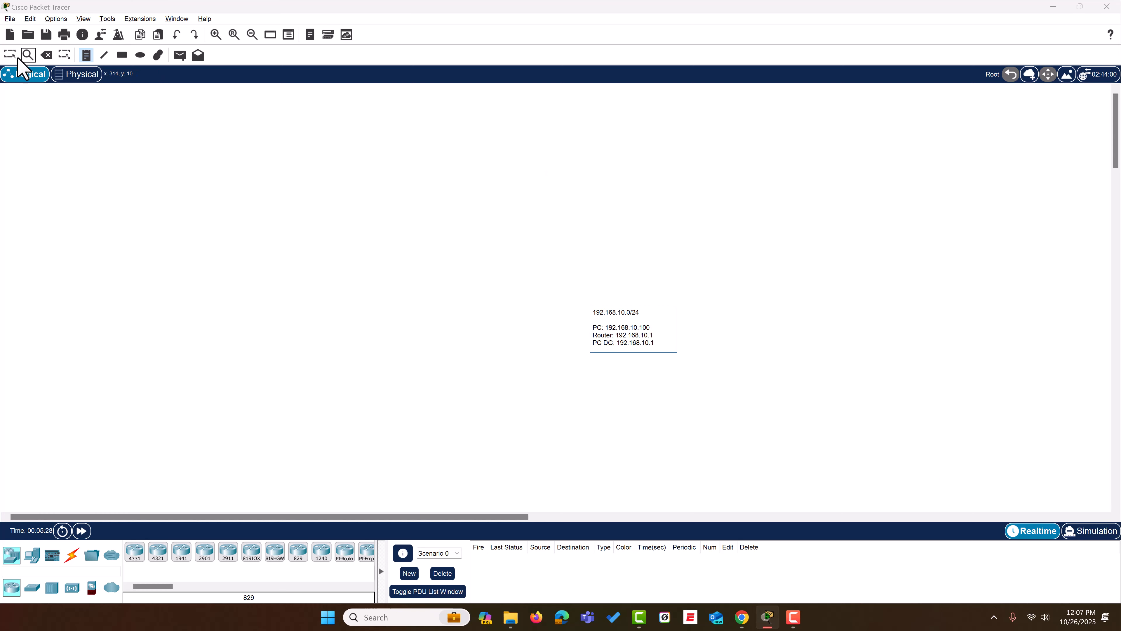
pyautogui.click(10, 54)
pyautogui.moveTo(620, 339); pyautogui.dragTo(766, 220)
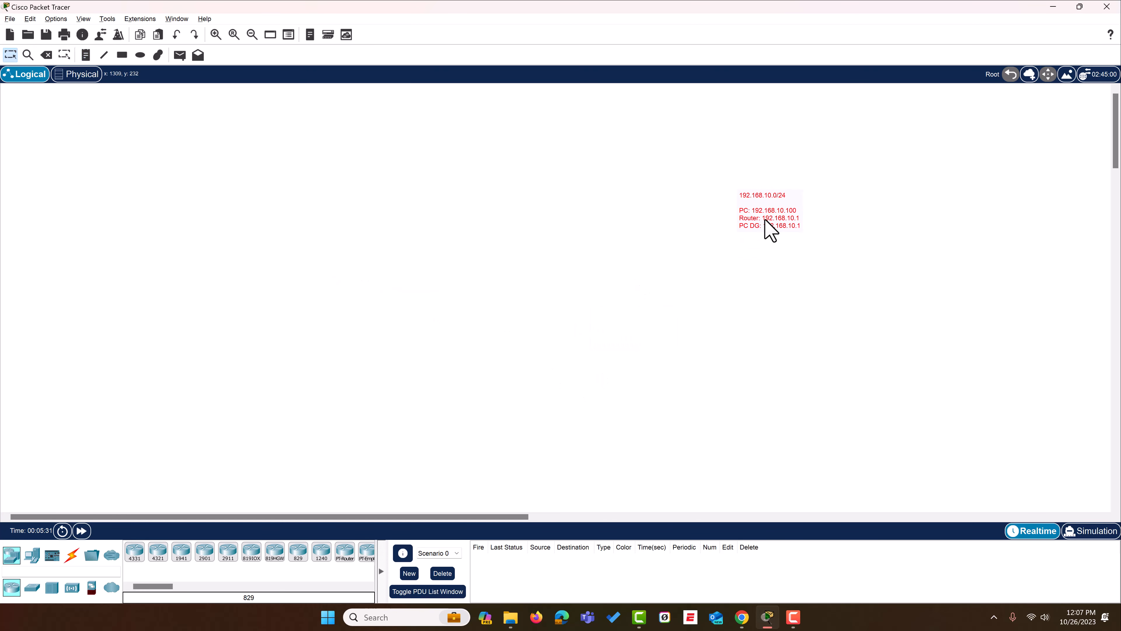
# - Place a PC, a 2960 switch above it and a 2901 router above the switch, forming a vertical column
pyautogui.click(32, 554)
pyautogui.moveTo(134, 553); pyautogui.dragTo(343, 398)
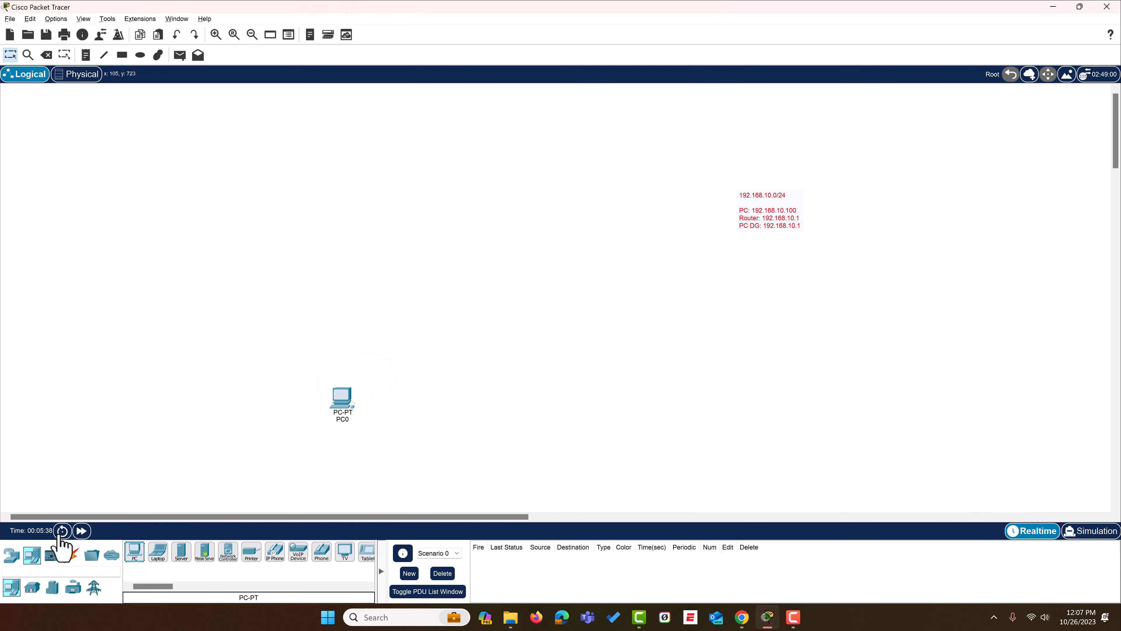
pyautogui.click(13, 556)
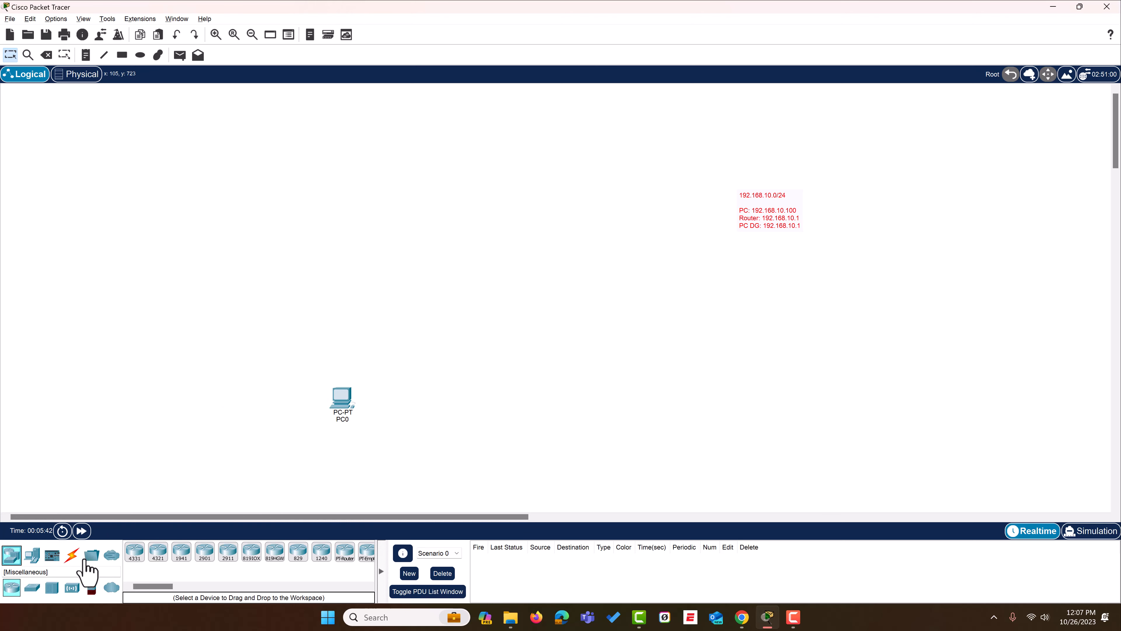
pyautogui.click(32, 588)
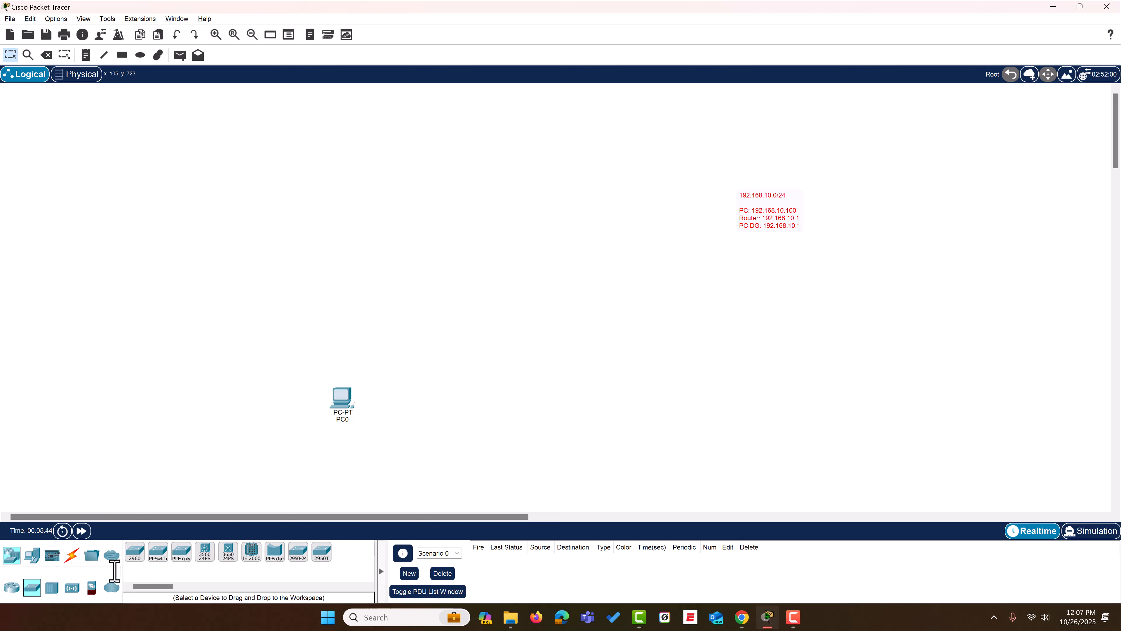
pyautogui.moveTo(135, 555); pyautogui.dragTo(346, 334)
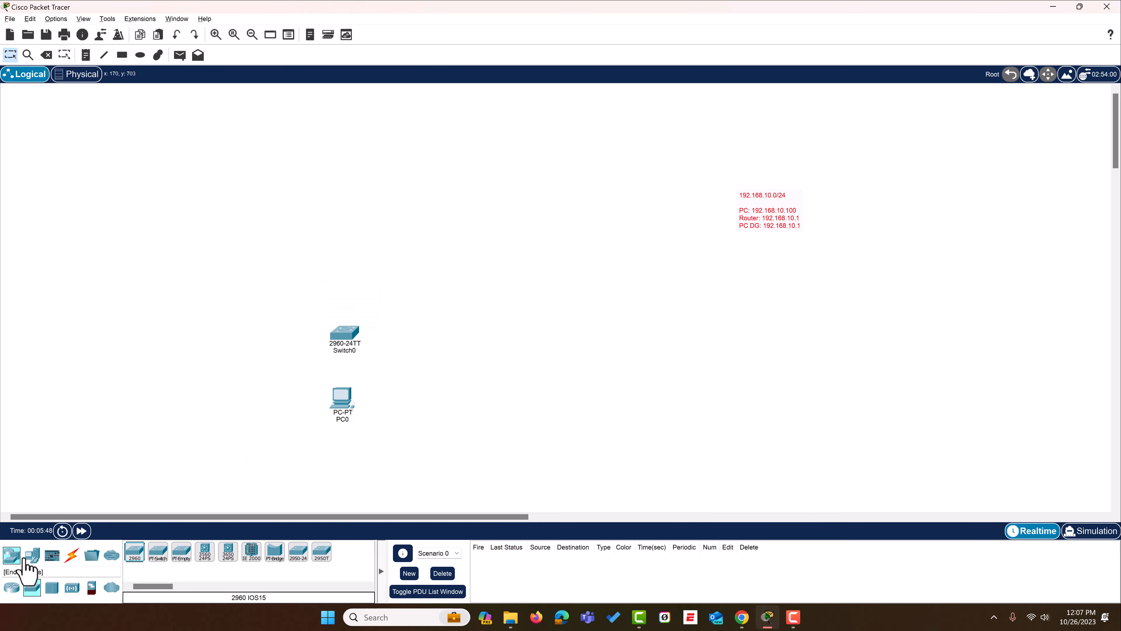
pyautogui.click(11, 587)
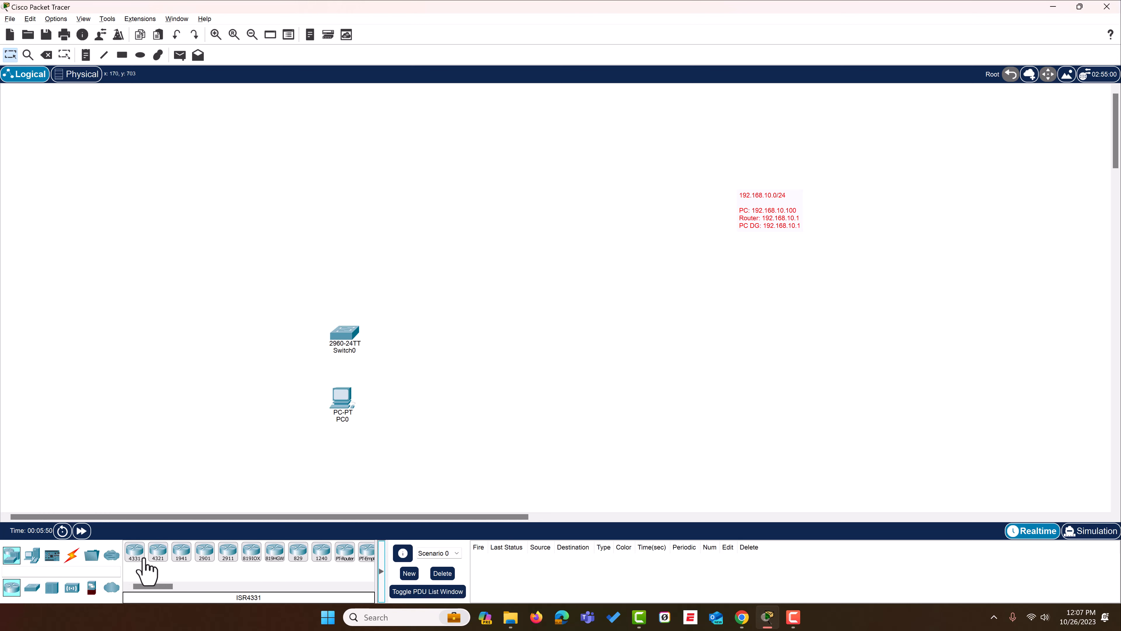
pyautogui.moveTo(206, 557); pyautogui.dragTo(345, 264)
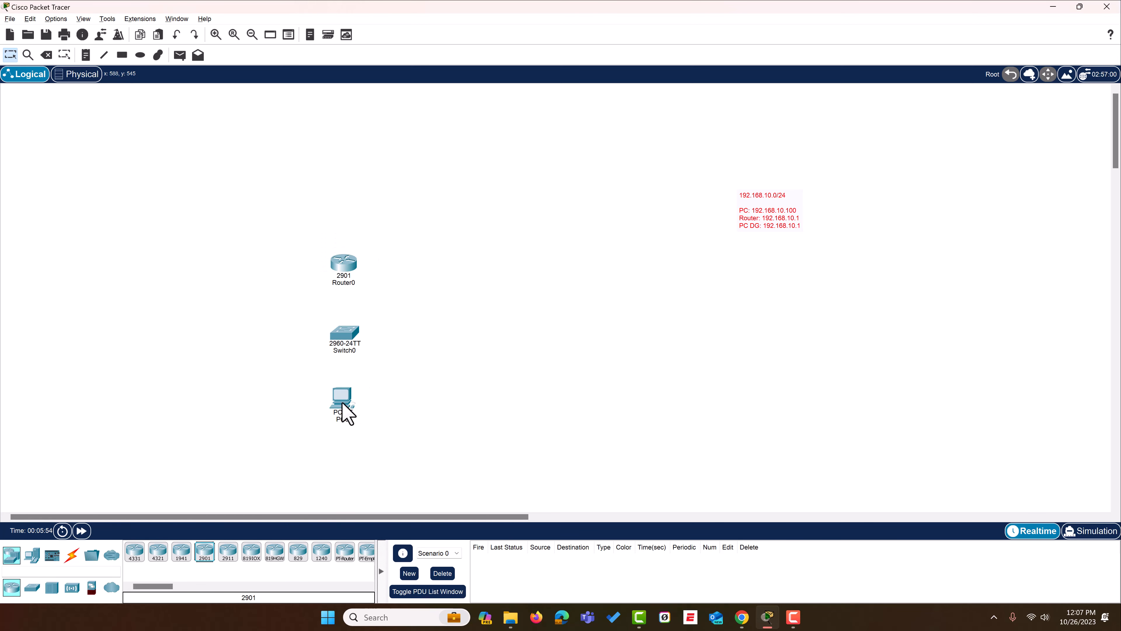
# - Rename the PC as Student and the 2901 router as RTR
pyautogui.click(340, 419)
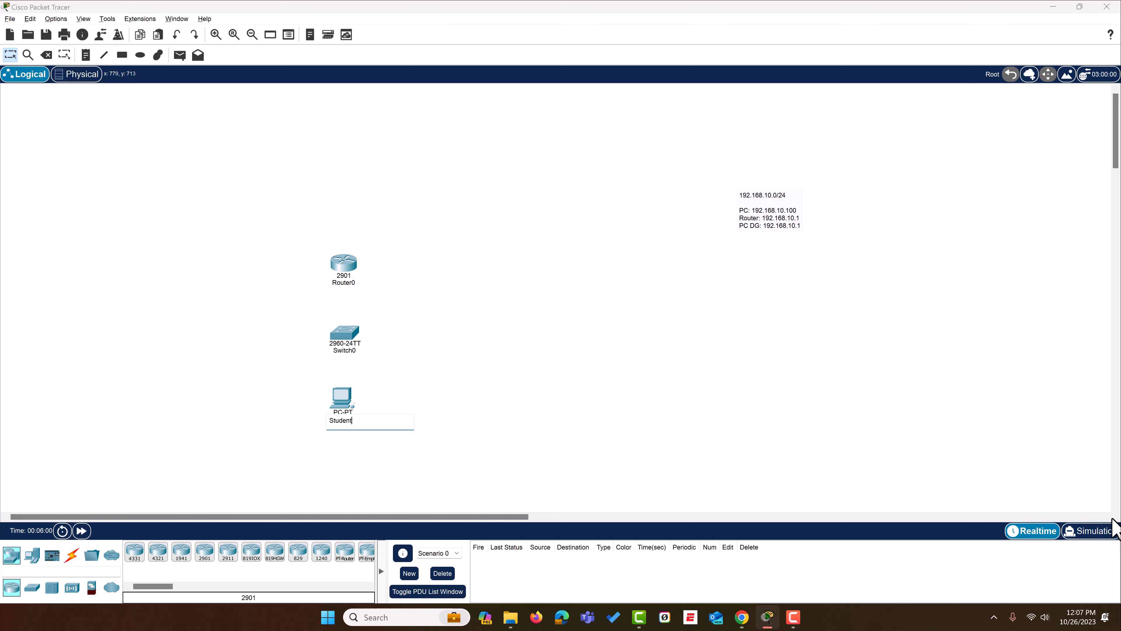
pyautogui.click(435, 339)
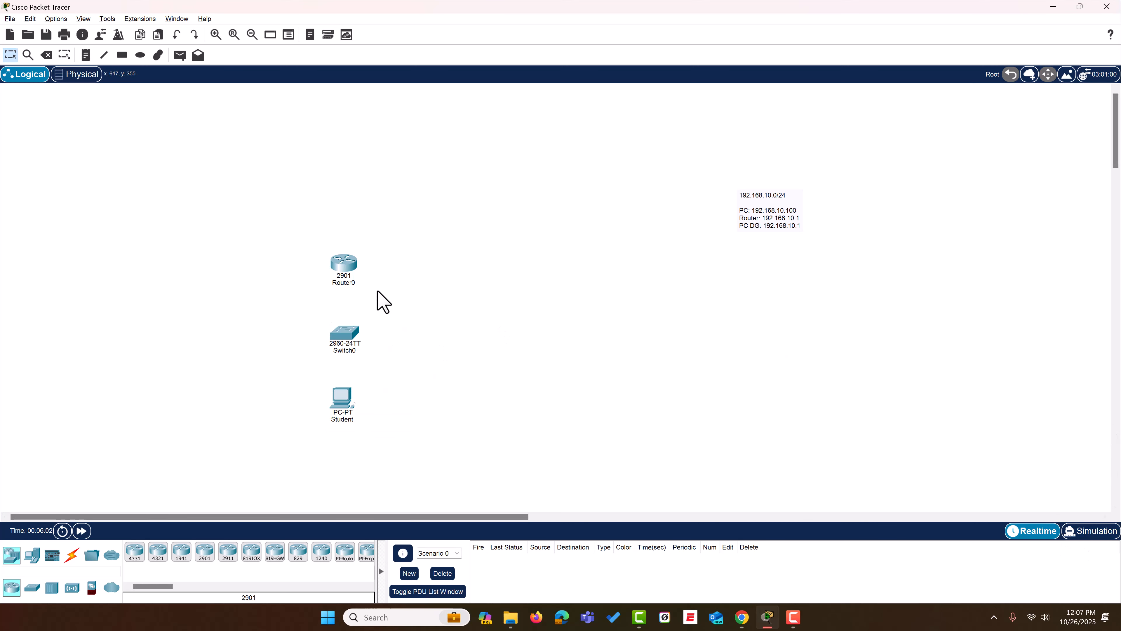
pyautogui.click(350, 284)
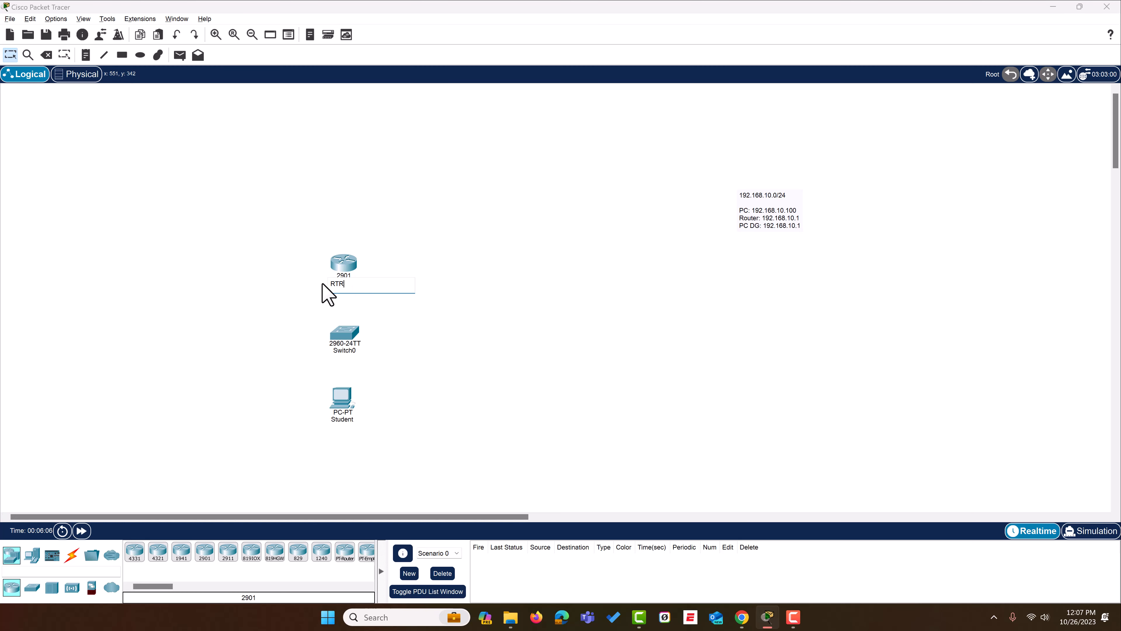
pyautogui.click(532, 315)
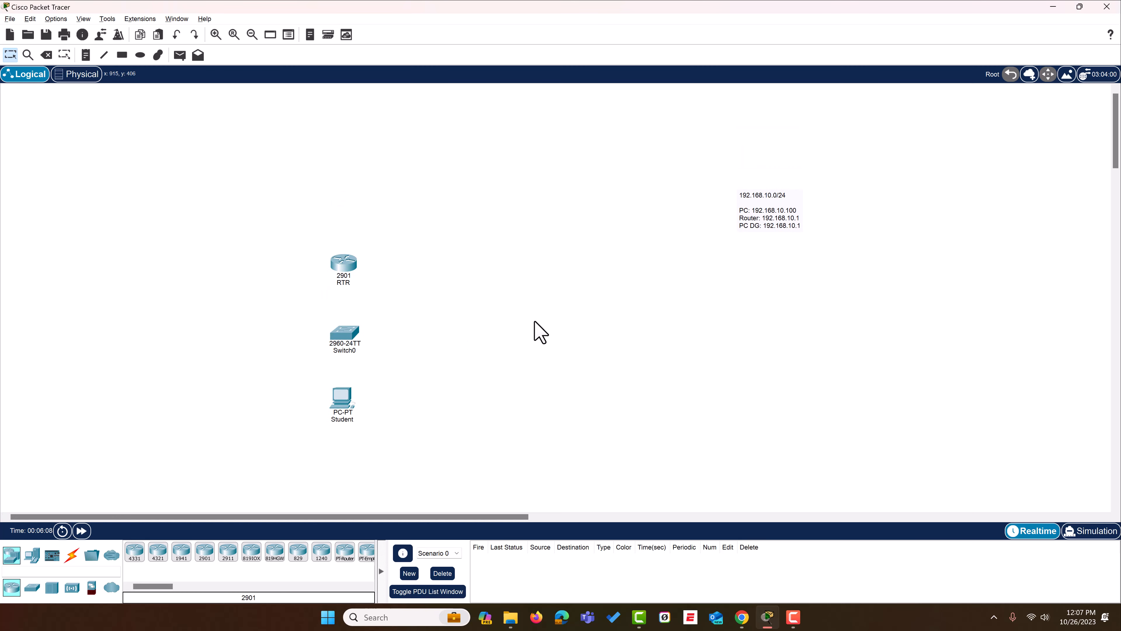
# - Examine the RTR router's physical device view and the descriptions of its available expansion modules, such as HWIC-8A and HWIC-1GE-SFP
pyautogui.click(345, 263)
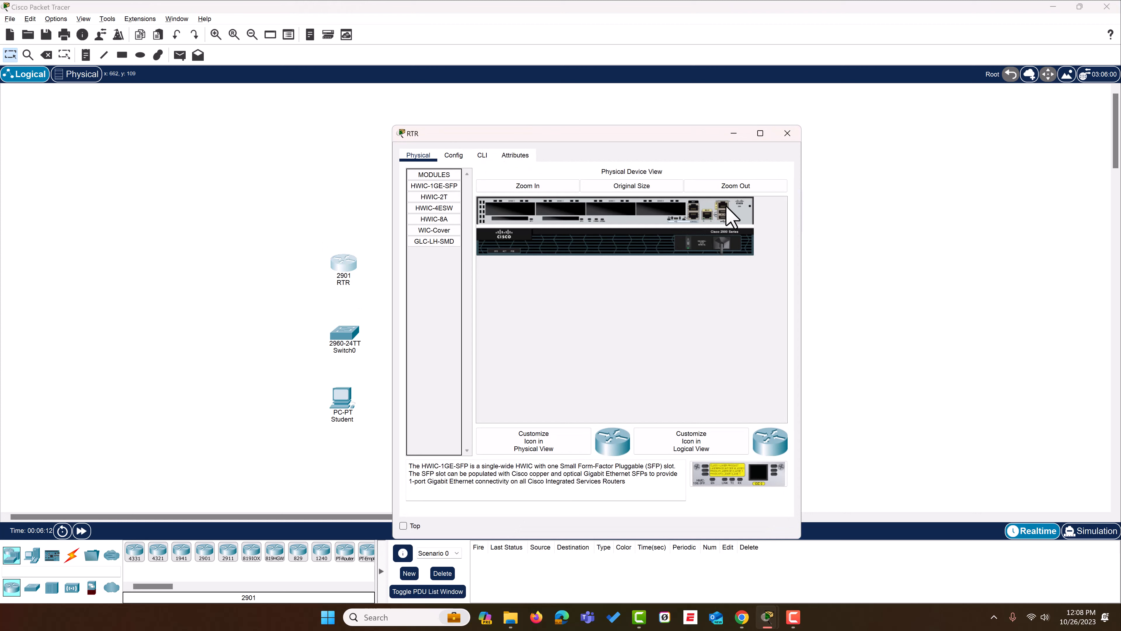
pyautogui.click(743, 187)
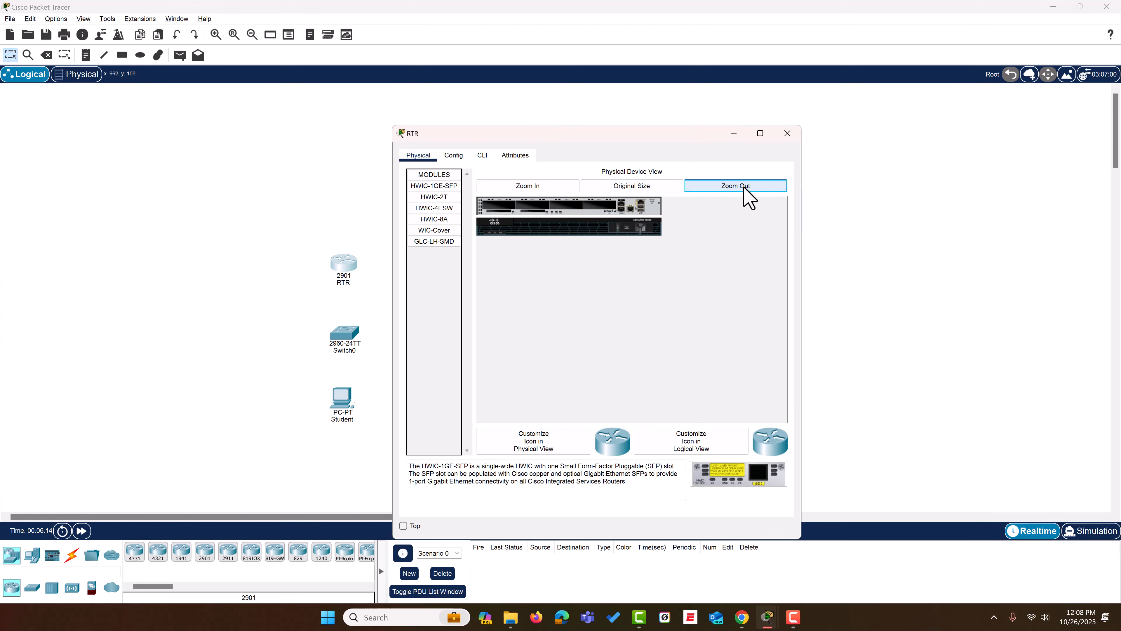
pyautogui.click(743, 187)
pyautogui.click(558, 188)
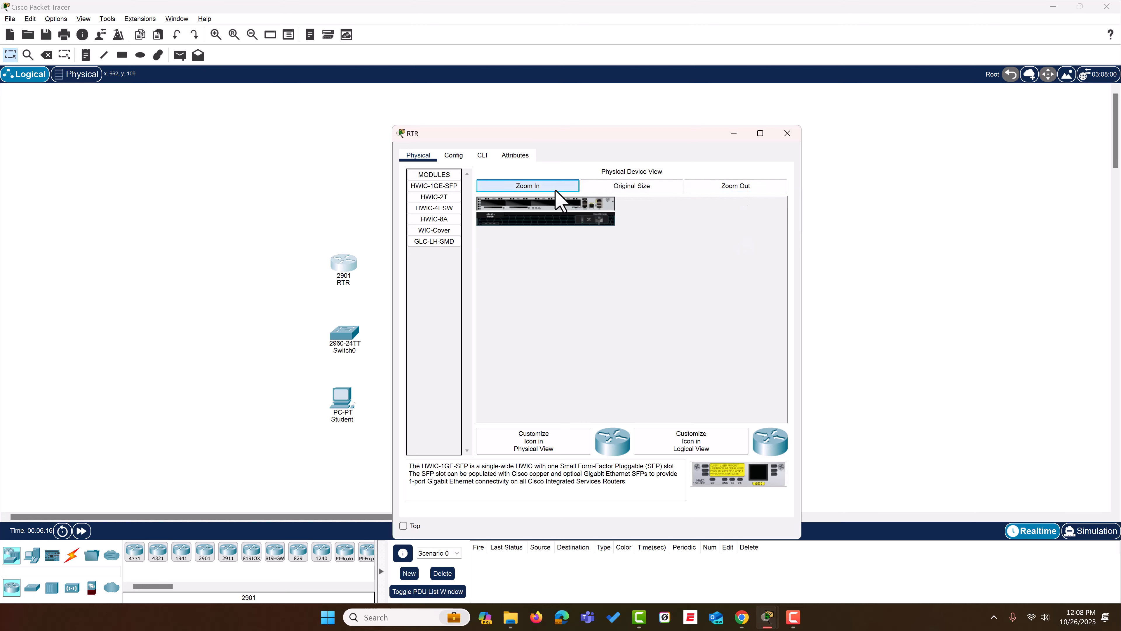
pyautogui.click(558, 188)
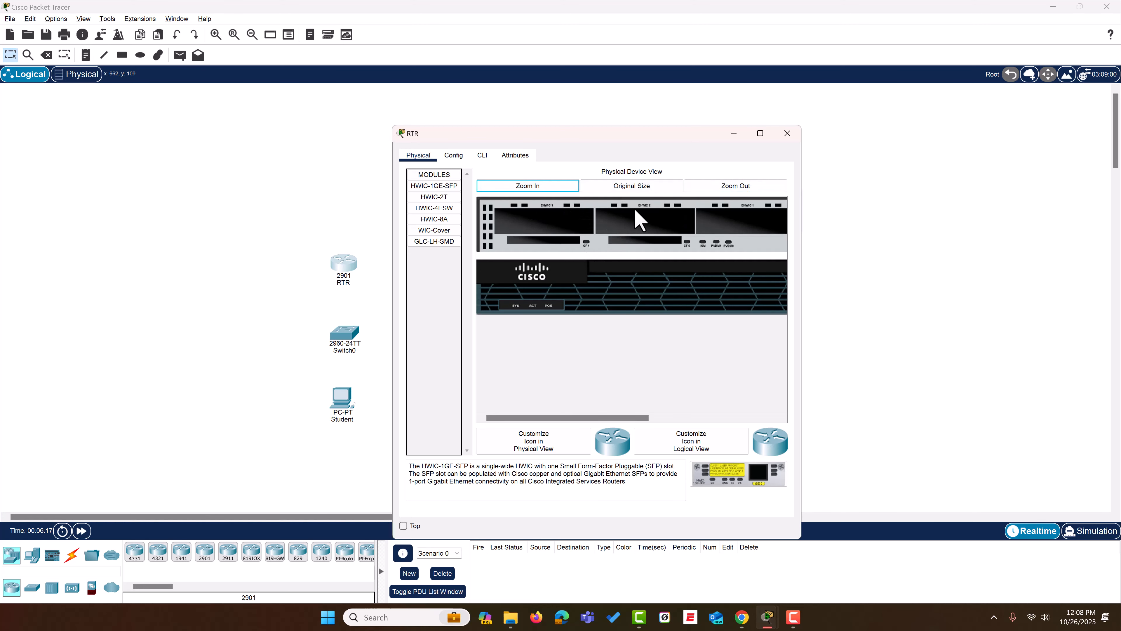
pyautogui.click(721, 185)
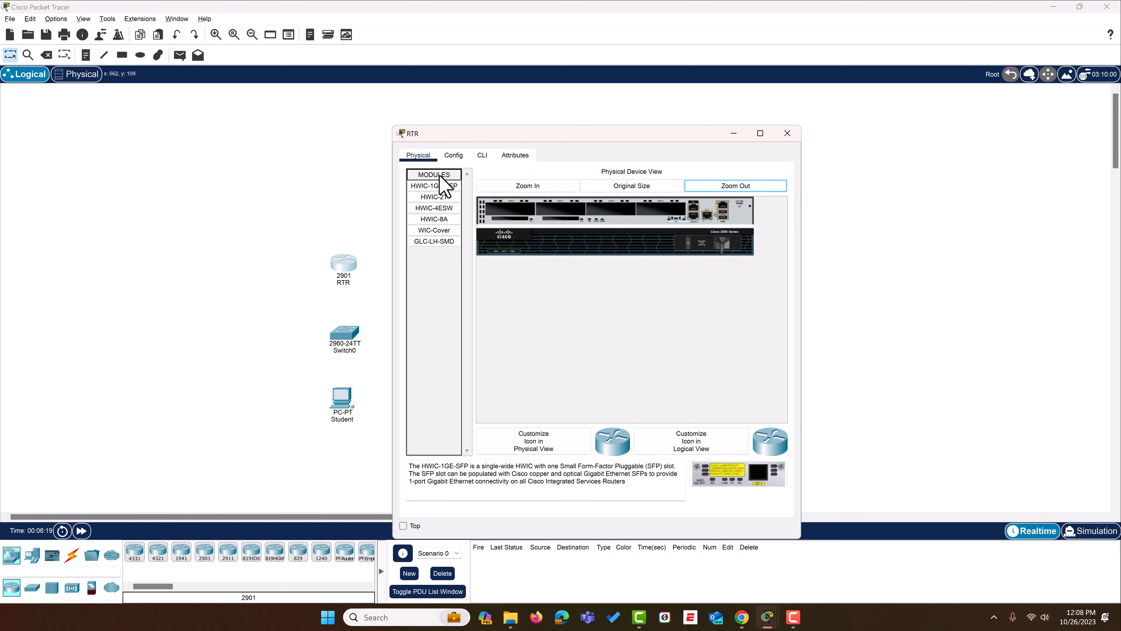
pyautogui.moveTo(434, 198)
pyautogui.mouseDown()
pyautogui.moveTo(557, 209)
pyautogui.moveTo(445, 221)
pyautogui.moveTo(559, 208)
pyautogui.moveTo(440, 216)
pyautogui.mouseUp()
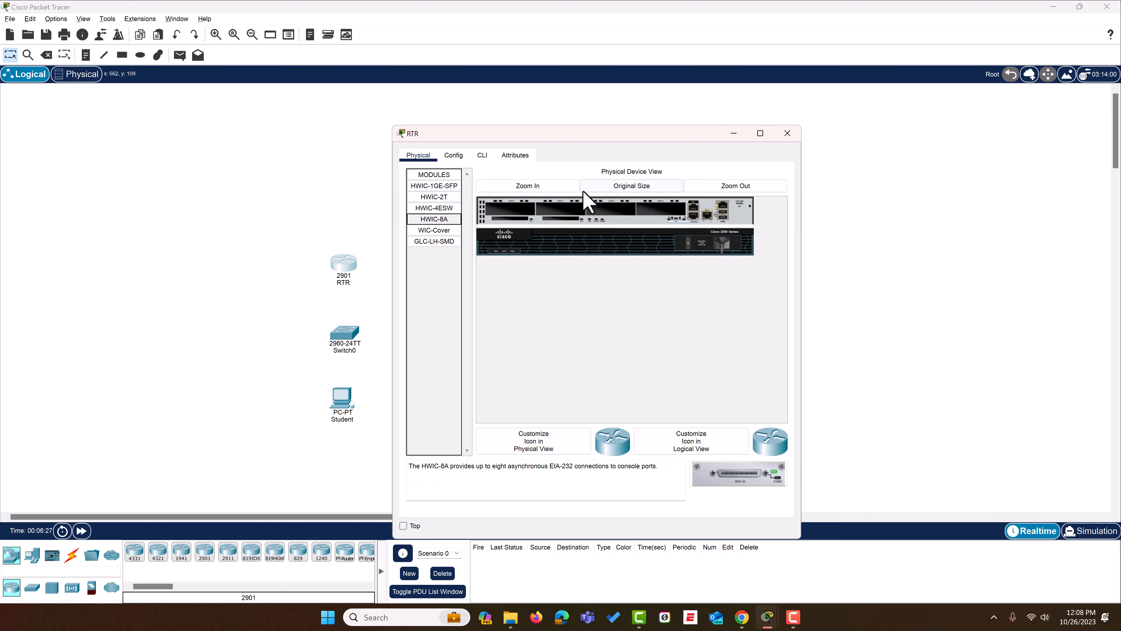
pyautogui.moveTo(443, 187)
pyautogui.mouseDown()
pyautogui.moveTo(569, 223)
pyautogui.moveTo(440, 201)
pyautogui.mouseUp()
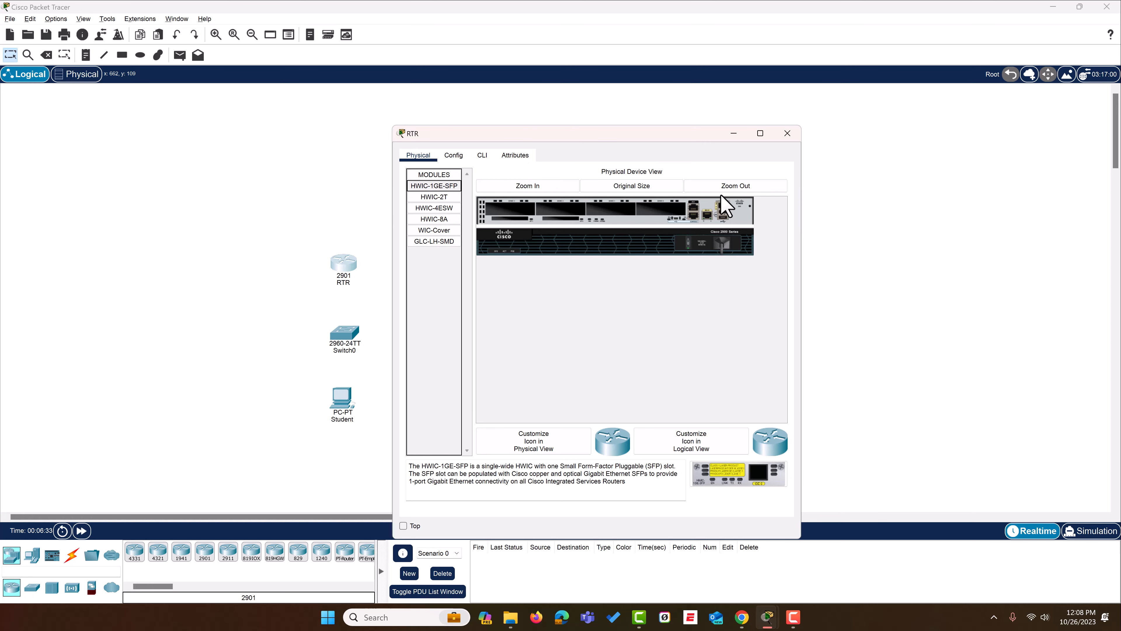
# - Inspect the router's Ethernet ports, power switch and module slots in an enlarged physical view
pyautogui.click(529, 189)
pyautogui.moveTo(582, 417); pyautogui.dragTo(716, 440)
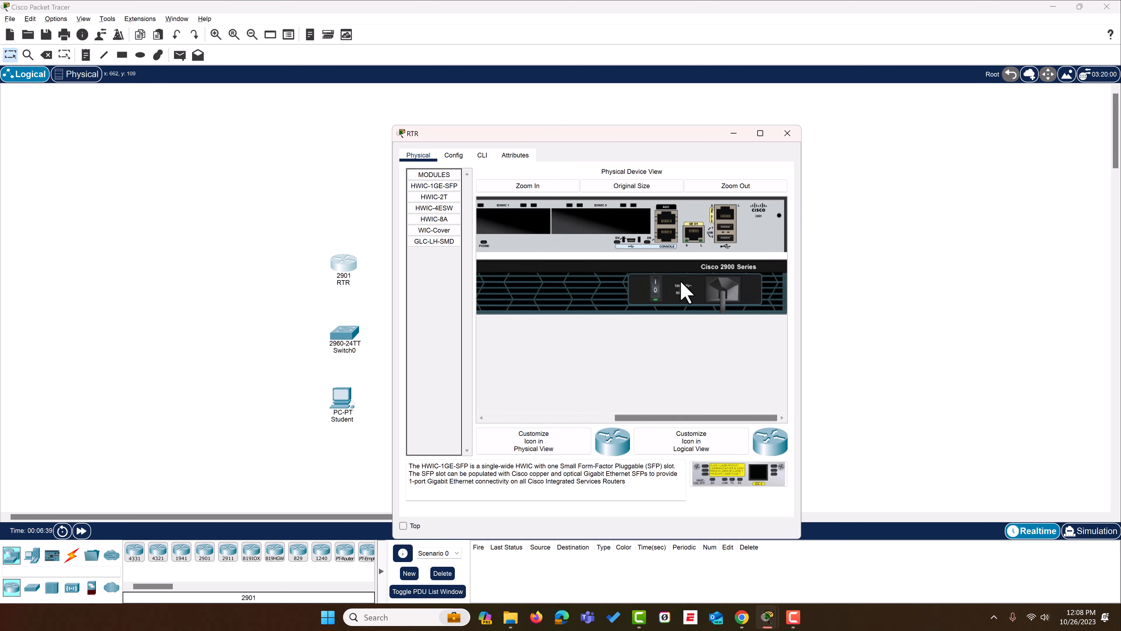
pyautogui.click(655, 283)
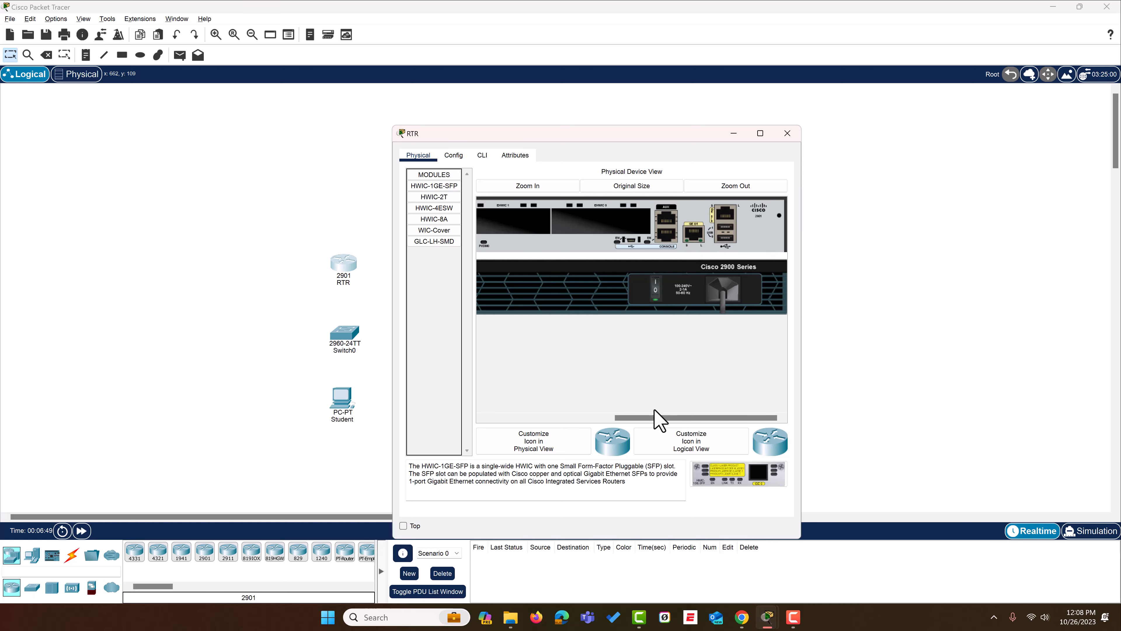
pyautogui.moveTo(656, 418); pyautogui.dragTo(590, 419)
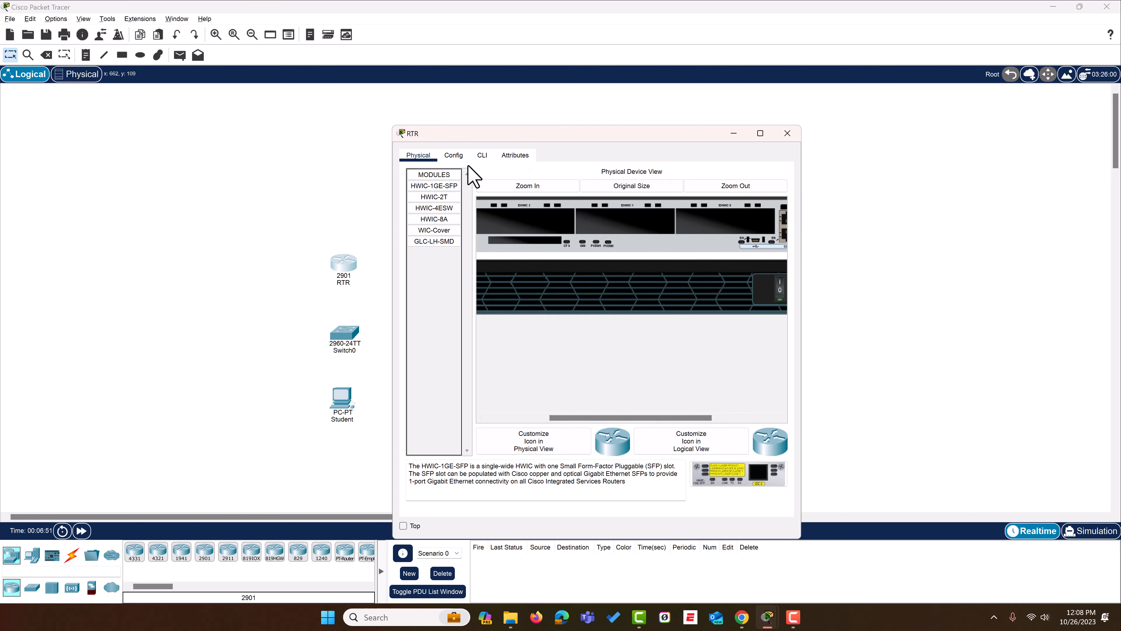
# - Review the router's global configuration settings and its IOS command line, and close the router window
pyautogui.click(456, 157)
pyautogui.click(640, 353)
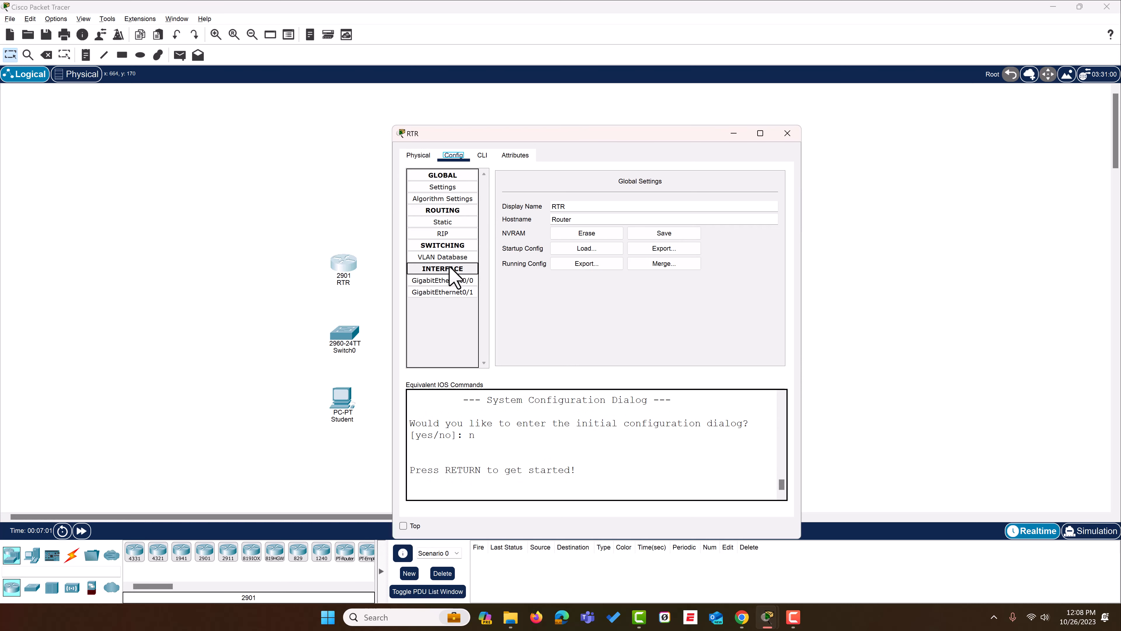
pyautogui.click(481, 156)
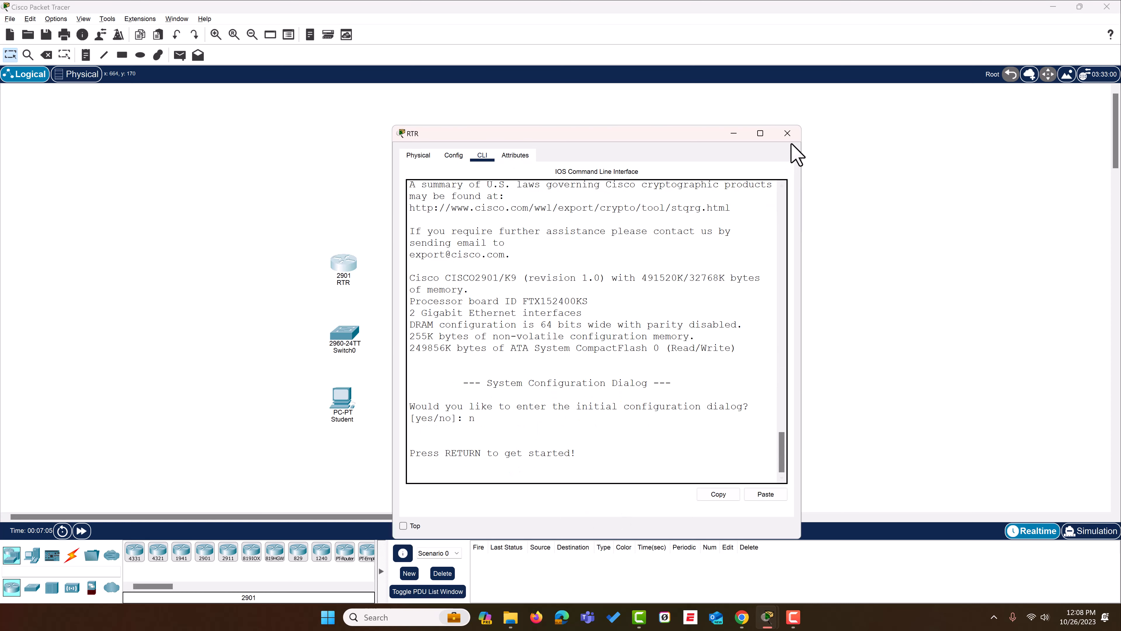
pyautogui.click(788, 135)
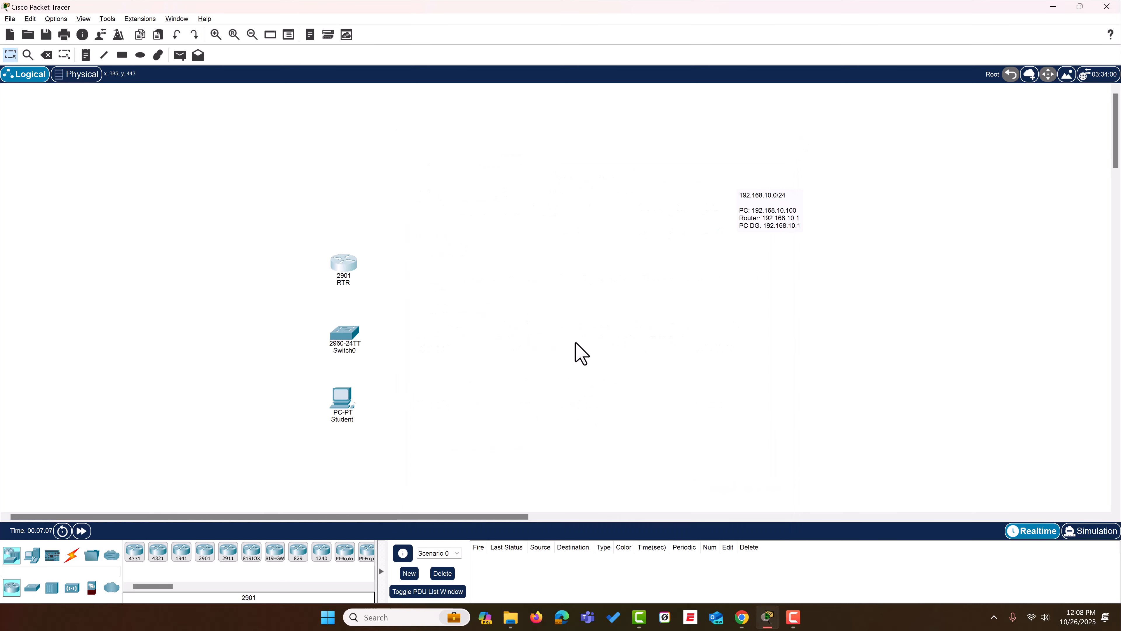
# - Connect the Student PC's FastEthernet0 to the switch's FastEthernet0/1 with a copper straight-through cable
pyautogui.click(71, 557)
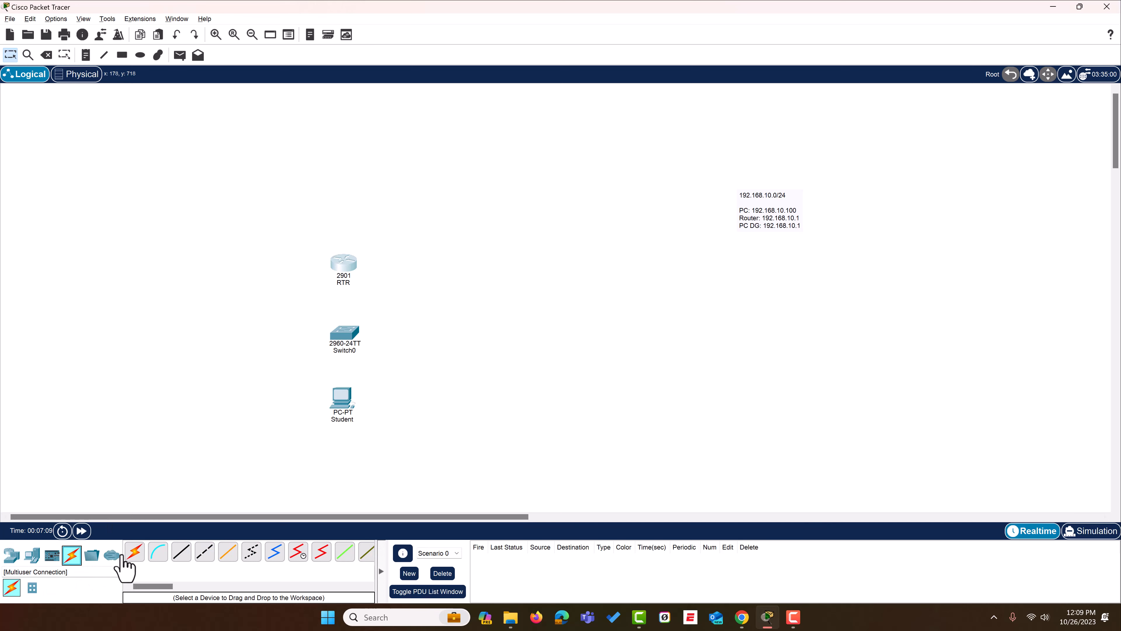
pyautogui.click(181, 553)
pyautogui.click(344, 399)
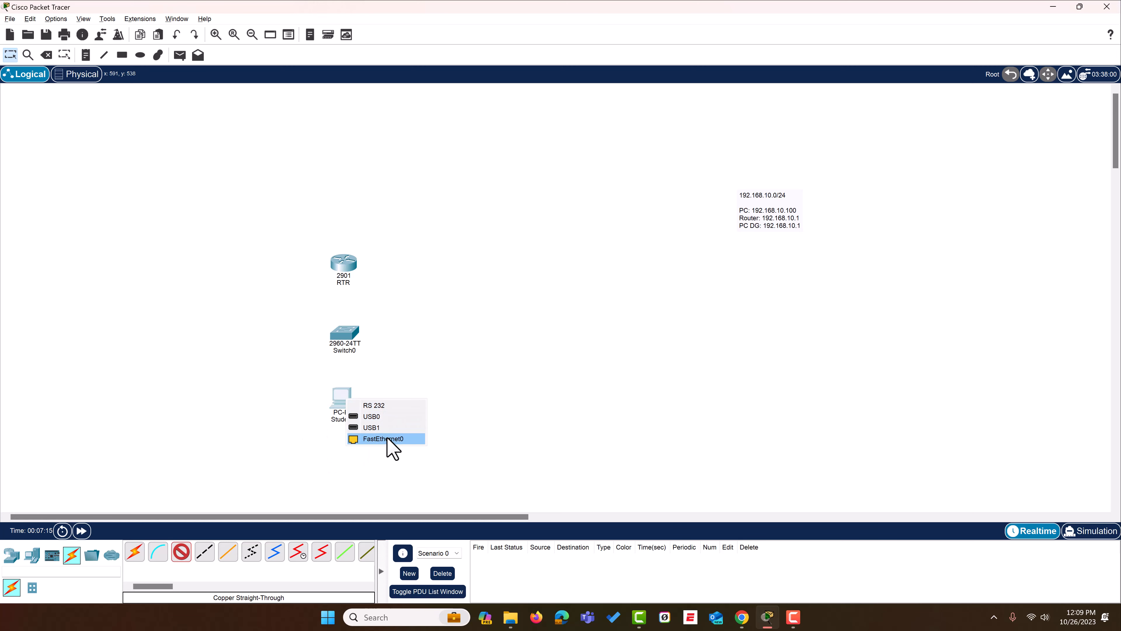
pyautogui.click(387, 439)
pyautogui.click(343, 335)
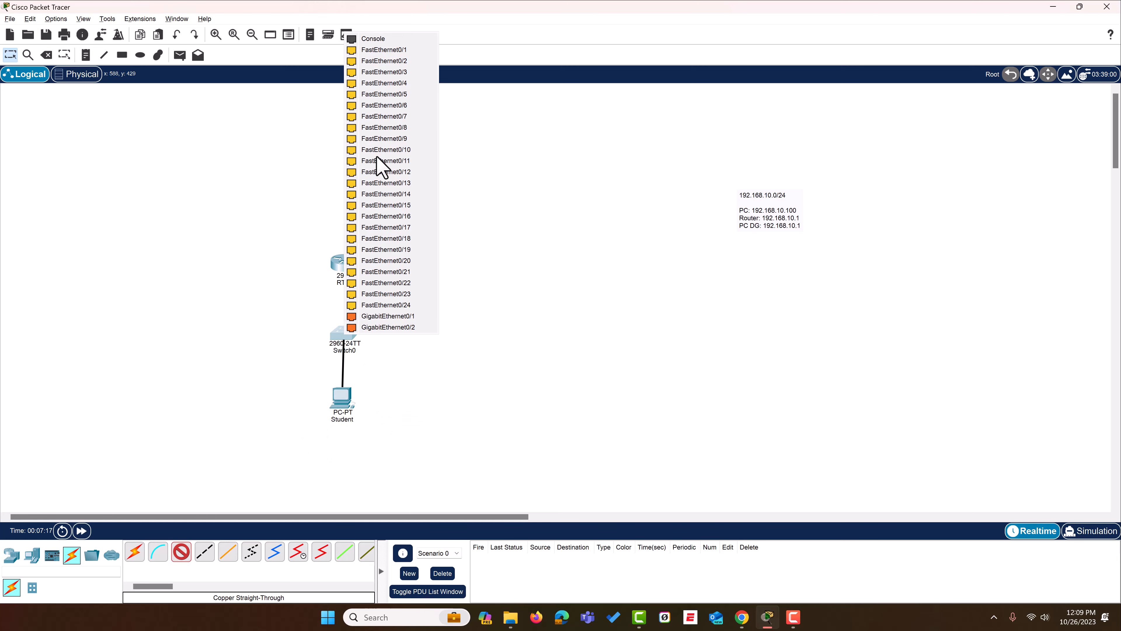
pyautogui.click(395, 53)
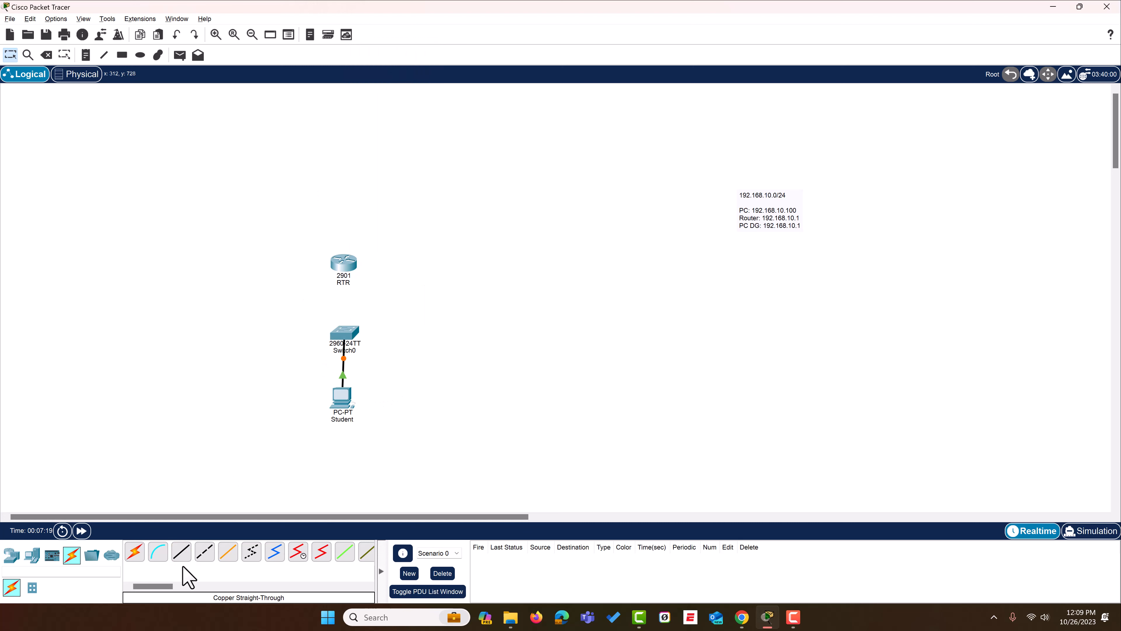
# - Connect the router's GigabitEthernet0/1 to the switch's GigabitEthernet0/1 with a copper straight-through cable
pyautogui.click(181, 552)
pyautogui.click(351, 267)
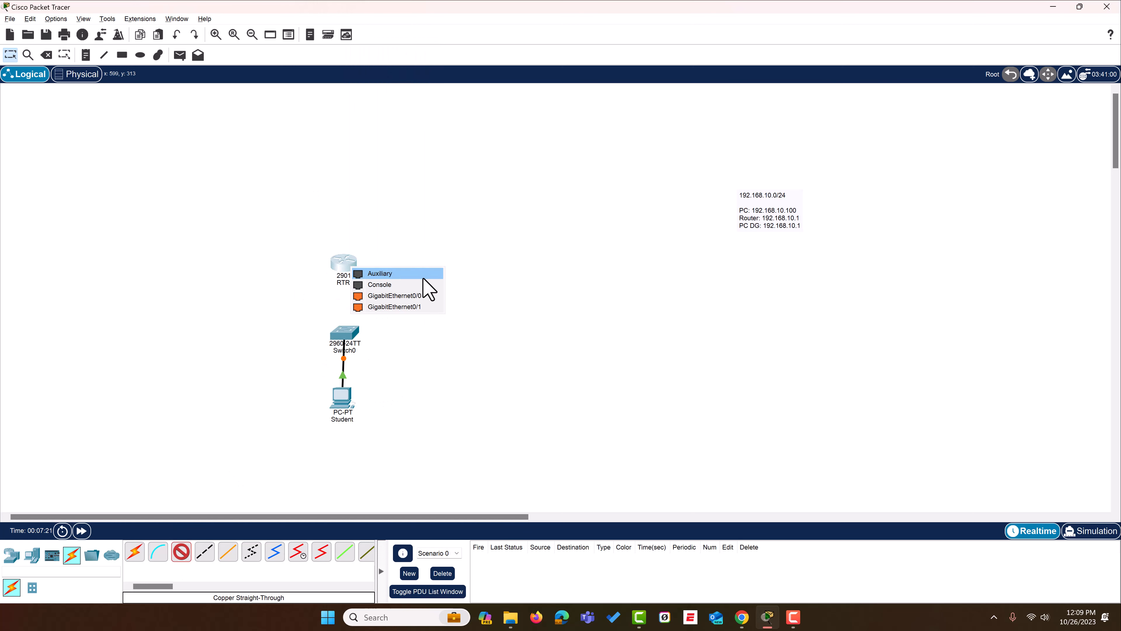
pyautogui.click(421, 309)
pyautogui.click(352, 331)
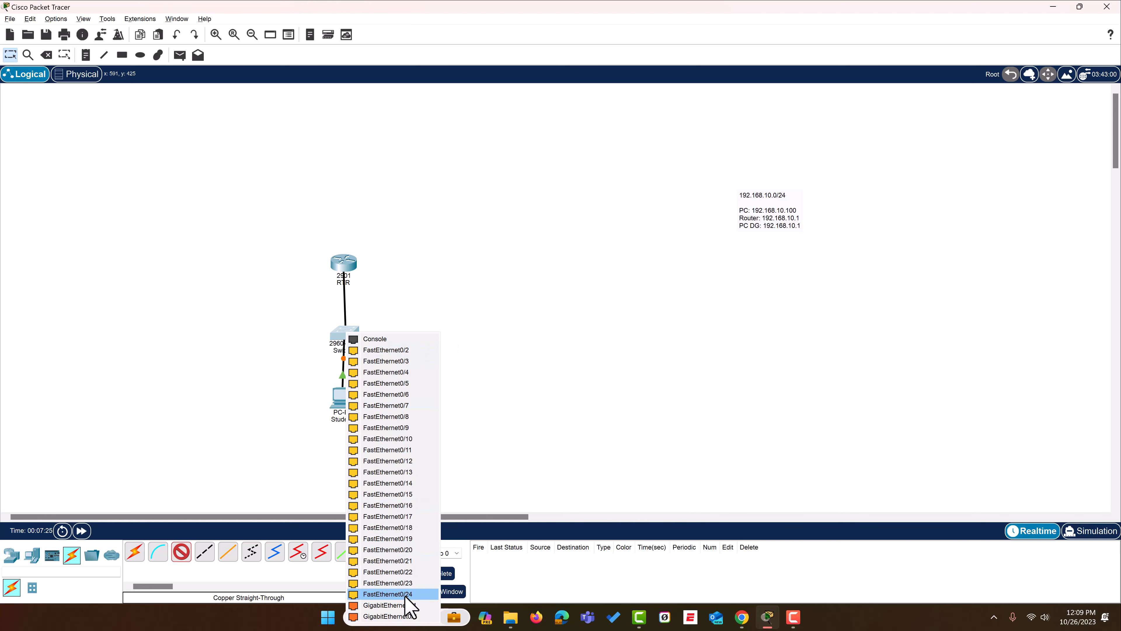
pyautogui.click(408, 605)
# - Spread out the topology by moving the router slightly up and the Student PC slightly down
pyautogui.moveTo(355, 255); pyautogui.dragTo(353, 239)
pyautogui.moveTo(327, 402); pyautogui.dragTo(327, 413)
pyautogui.click(344, 243)
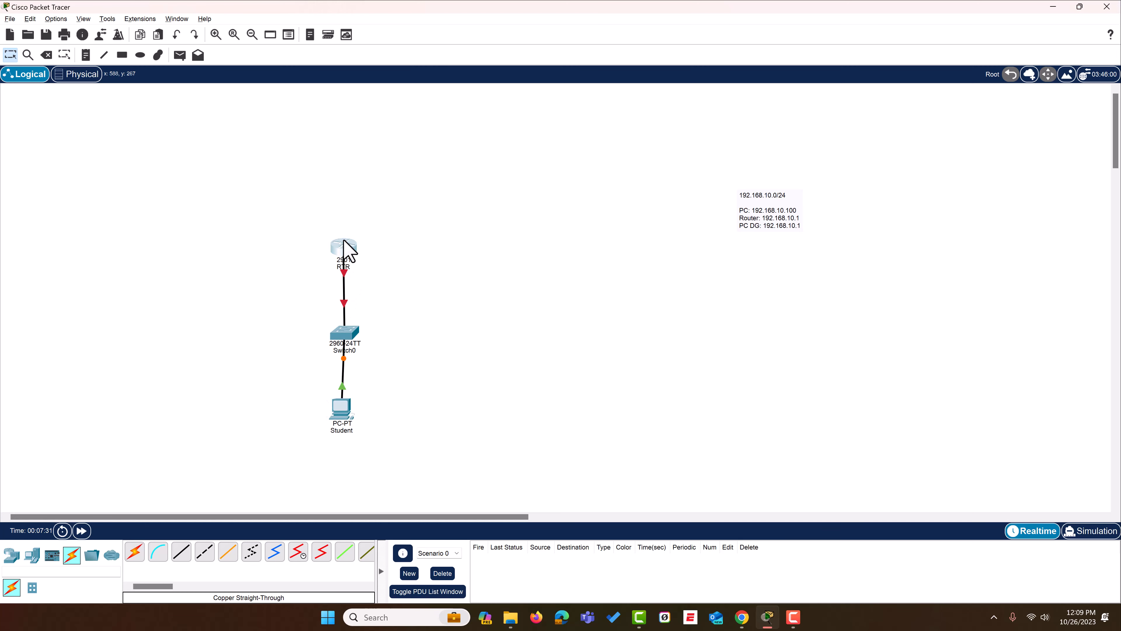
pyautogui.click(787, 131)
# - Open the IP Configuration utility from the Student PC's desktop applications
pyautogui.click(341, 412)
pyautogui.moveTo(621, 140); pyautogui.dragTo(779, 164)
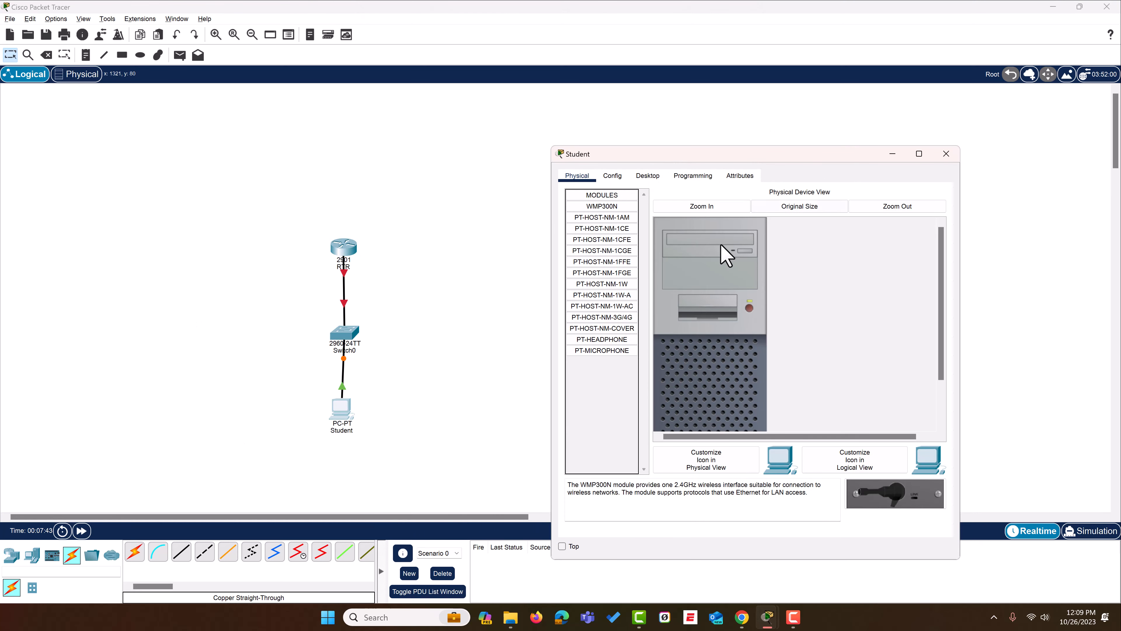
pyautogui.click(647, 176)
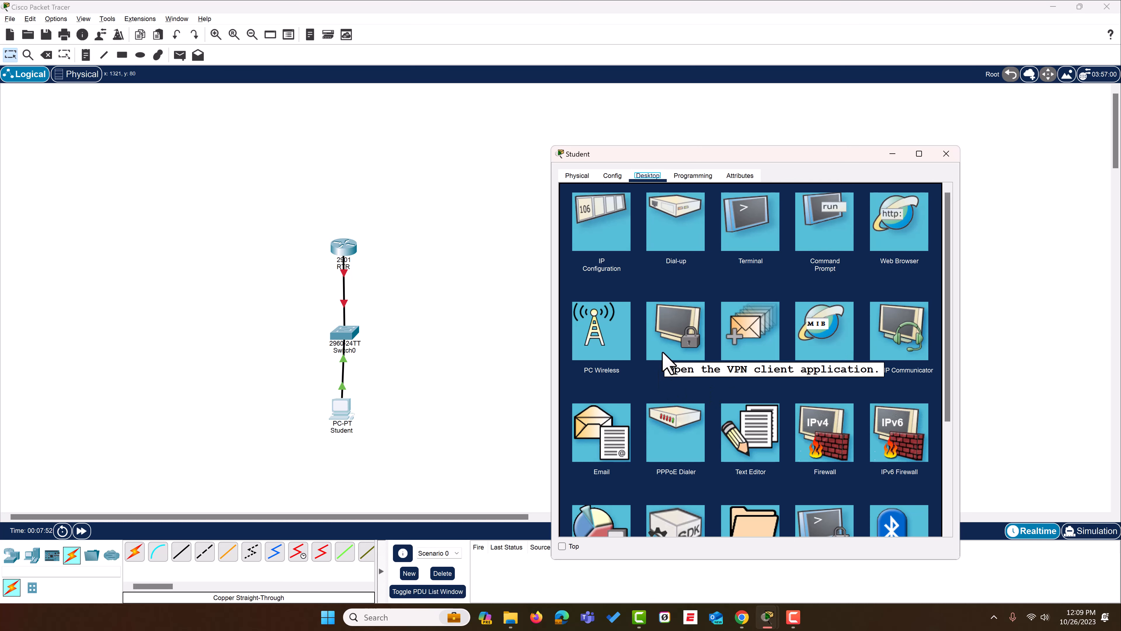
pyautogui.scroll(-3, 783, 394)
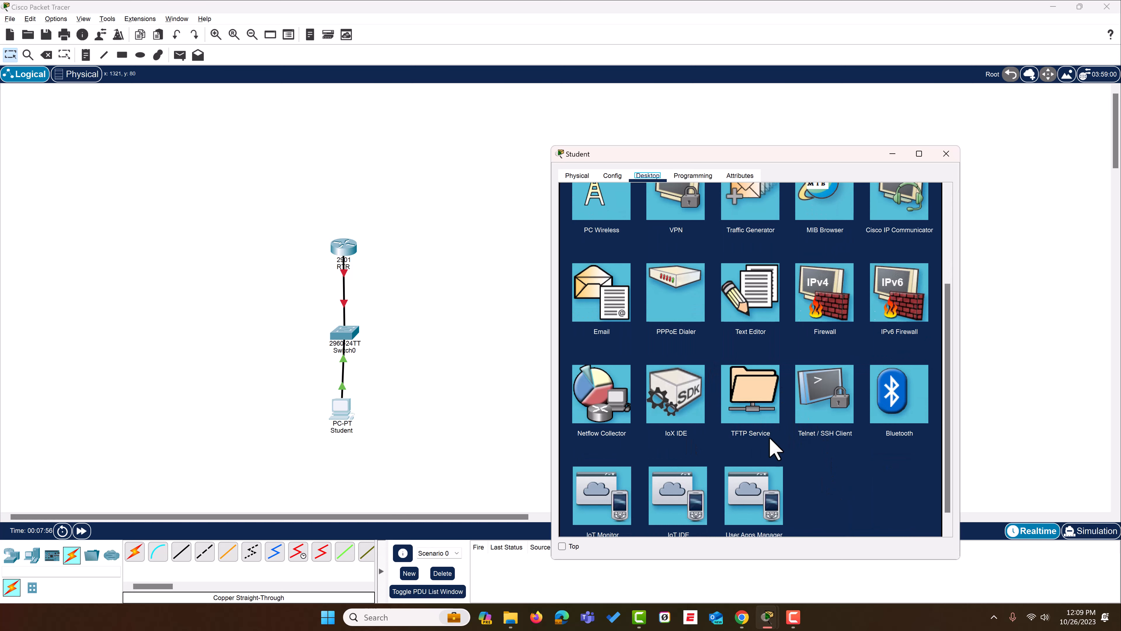
pyautogui.scroll(2, 768, 445)
pyautogui.scroll(1, 775, 449)
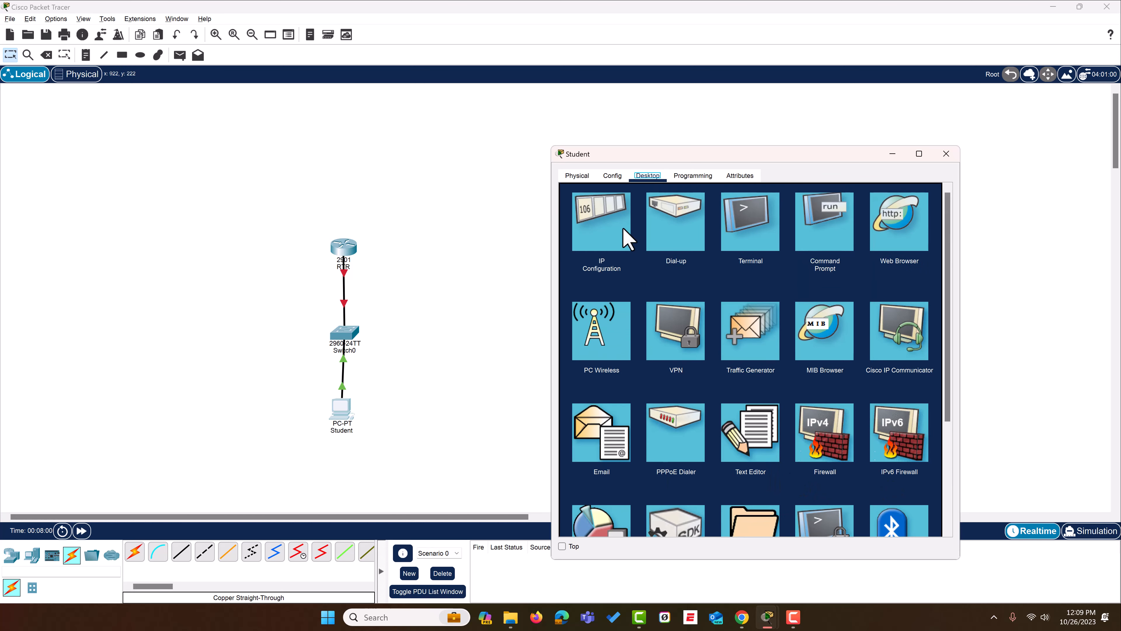
pyautogui.click(605, 241)
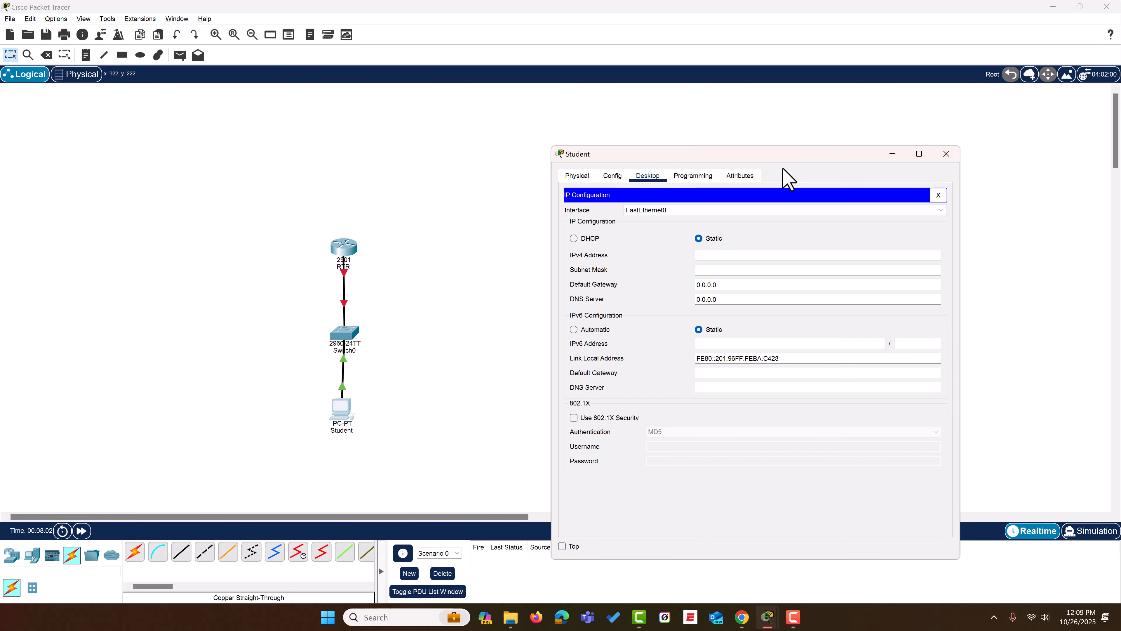
# - Give the Student PC the static IPv4 address 192.168.10.100 with subnet mask 255.255.255.0
pyautogui.click(592, 240)
pyautogui.click(711, 238)
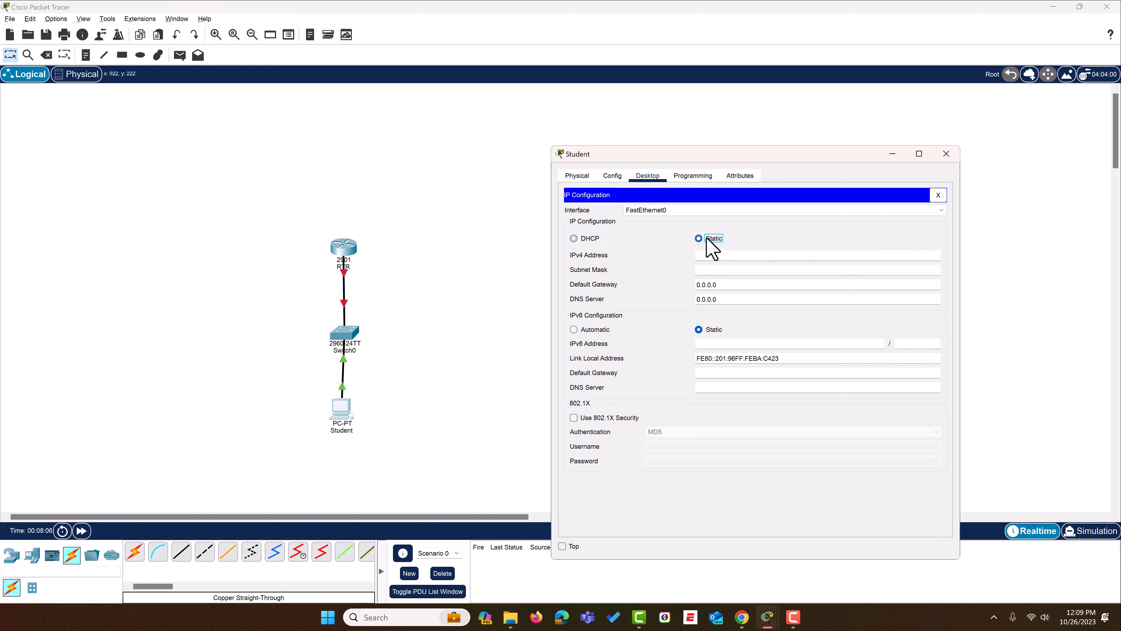
pyautogui.click(762, 257)
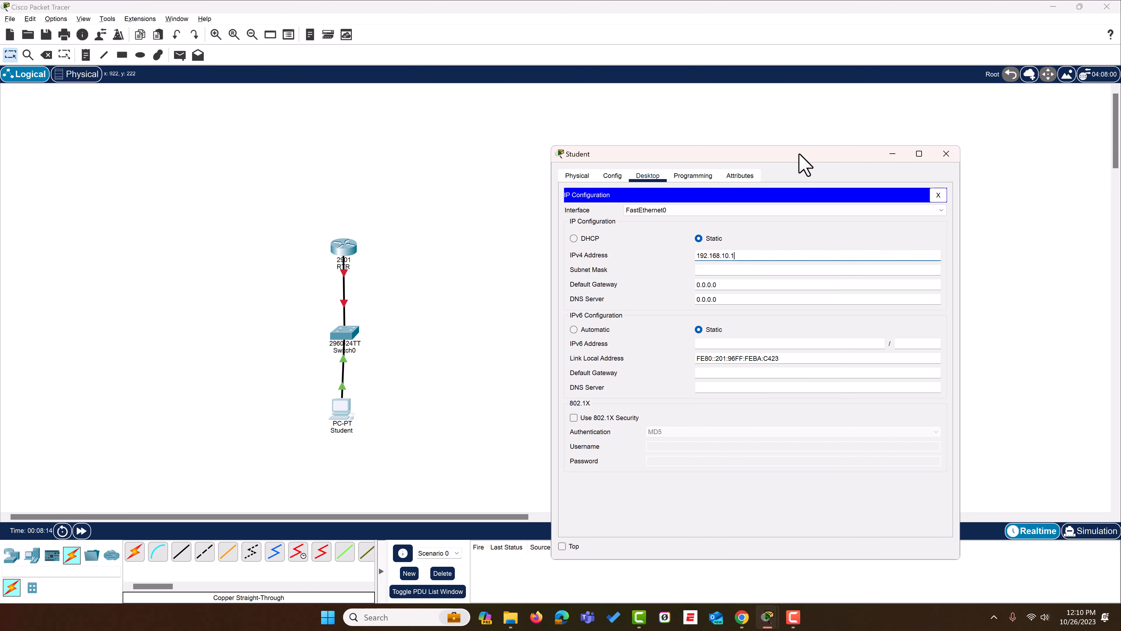
pyautogui.moveTo(775, 154); pyautogui.dragTo(523, 142)
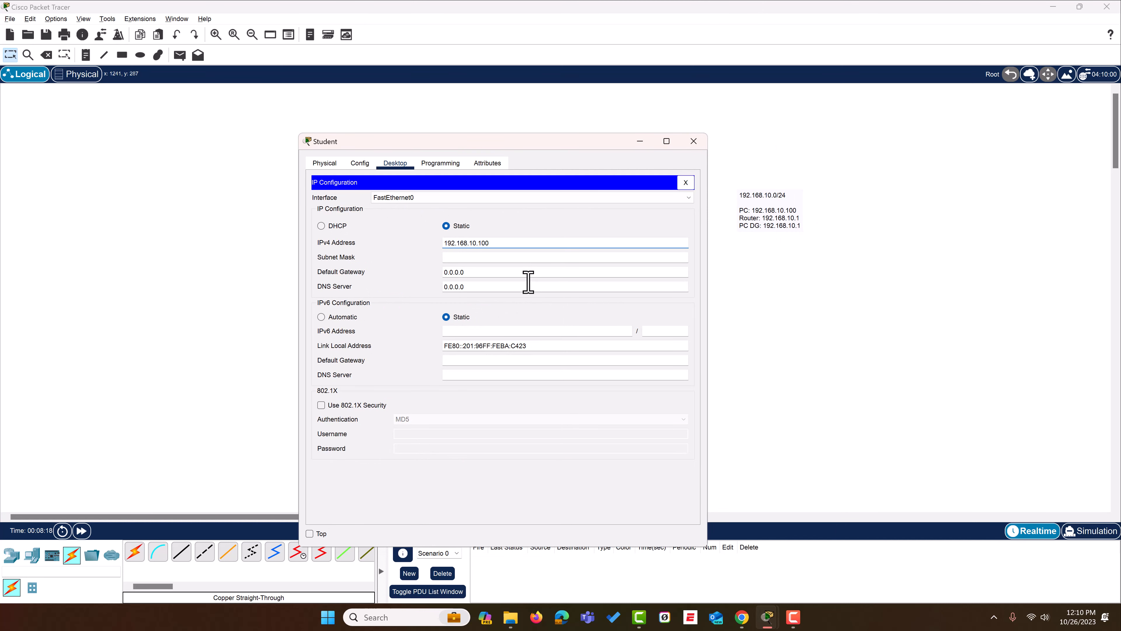
pyautogui.click(502, 257)
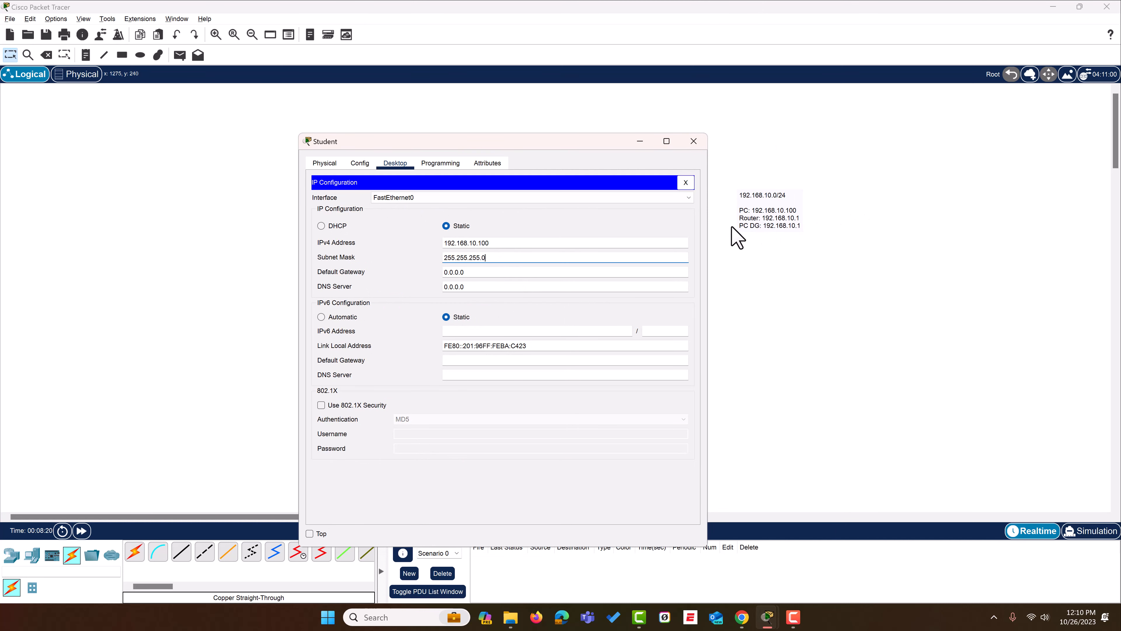
pyautogui.moveTo(487, 258); pyautogui.dragTo(442, 260)
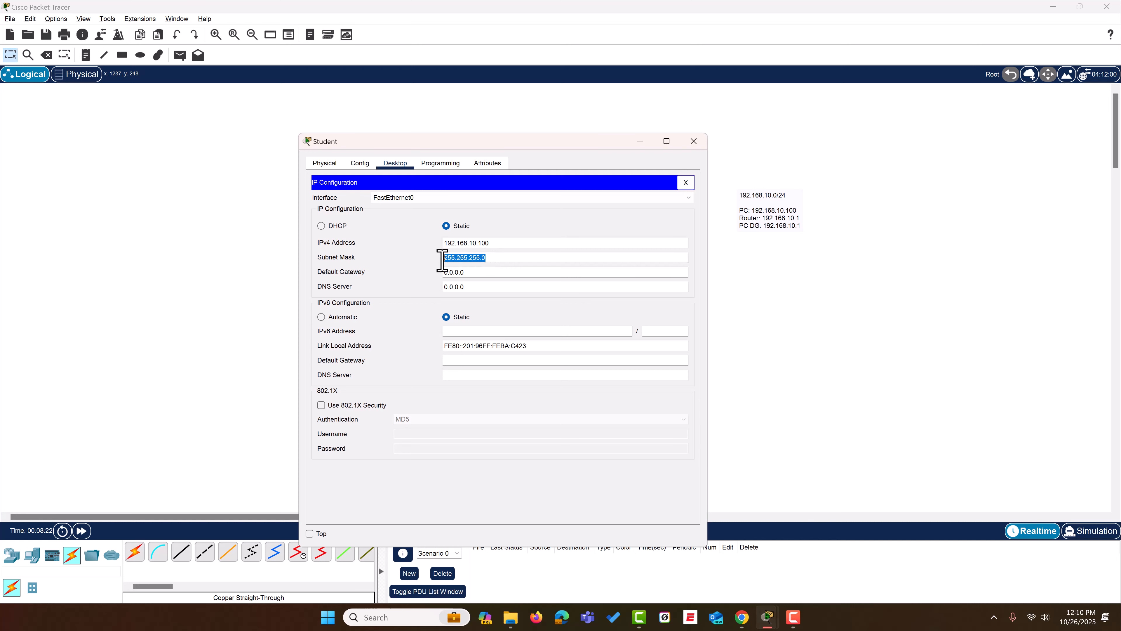
pyautogui.click(530, 233)
# - Set the Student PC's IPv4 default gateway to 192.168.10.1 and close its IP configuration
pyautogui.moveTo(475, 270); pyautogui.dragTo(406, 273)
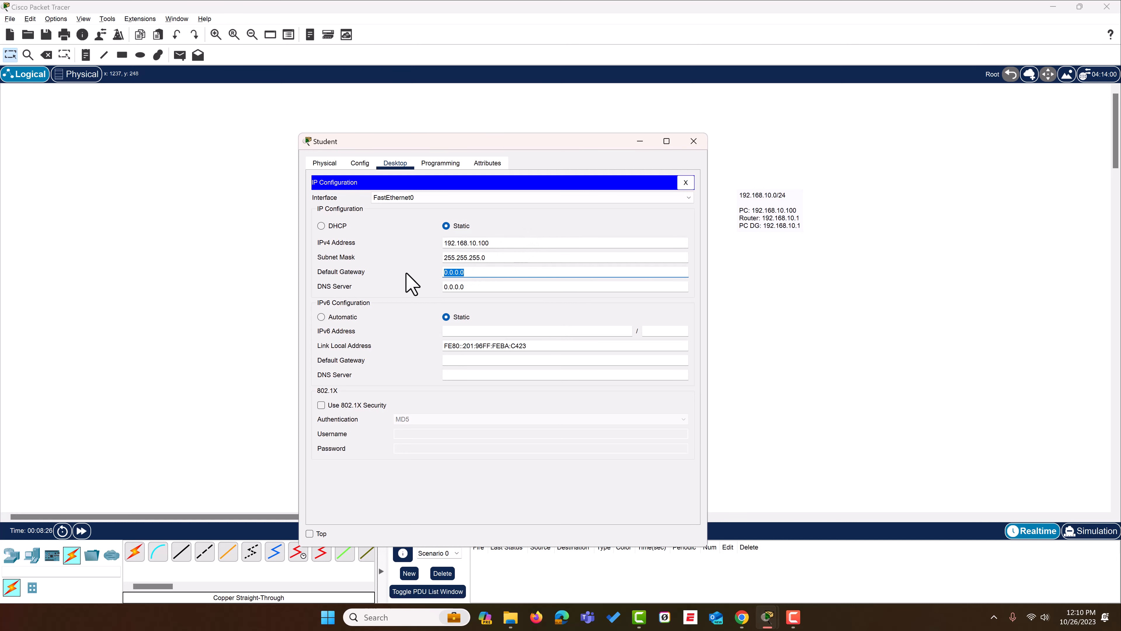
pyautogui.write('192.168.10.1')
pyautogui.click(685, 183)
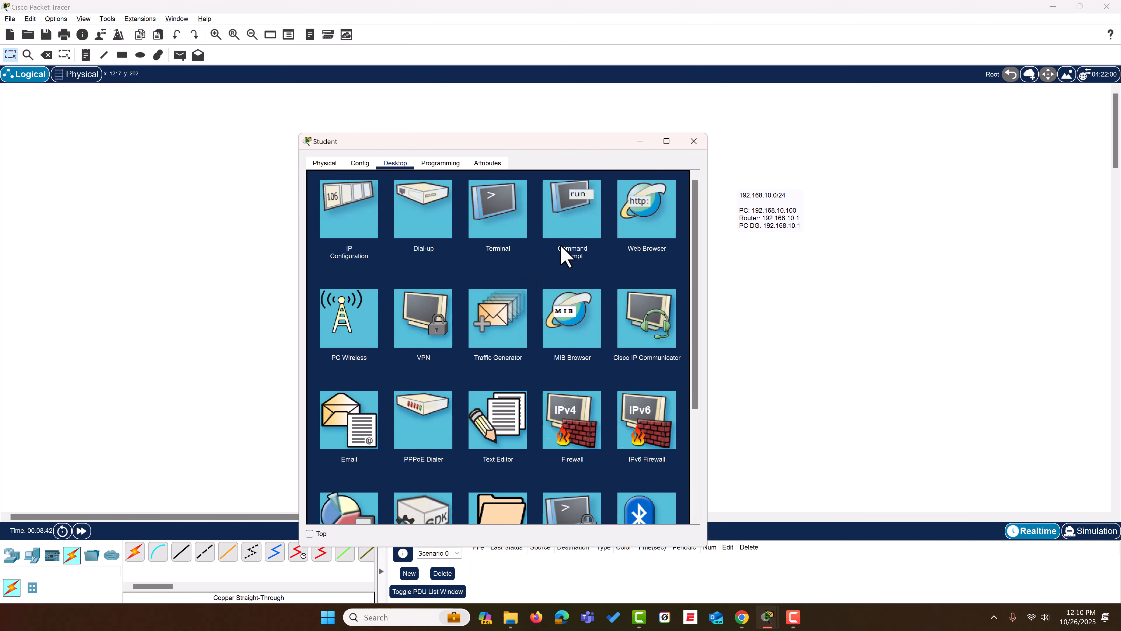
# - Check the Student PC's IPv4 address and default gateway with ipconfig in its Command Prompt, and close the PC window
pyautogui.click(574, 212)
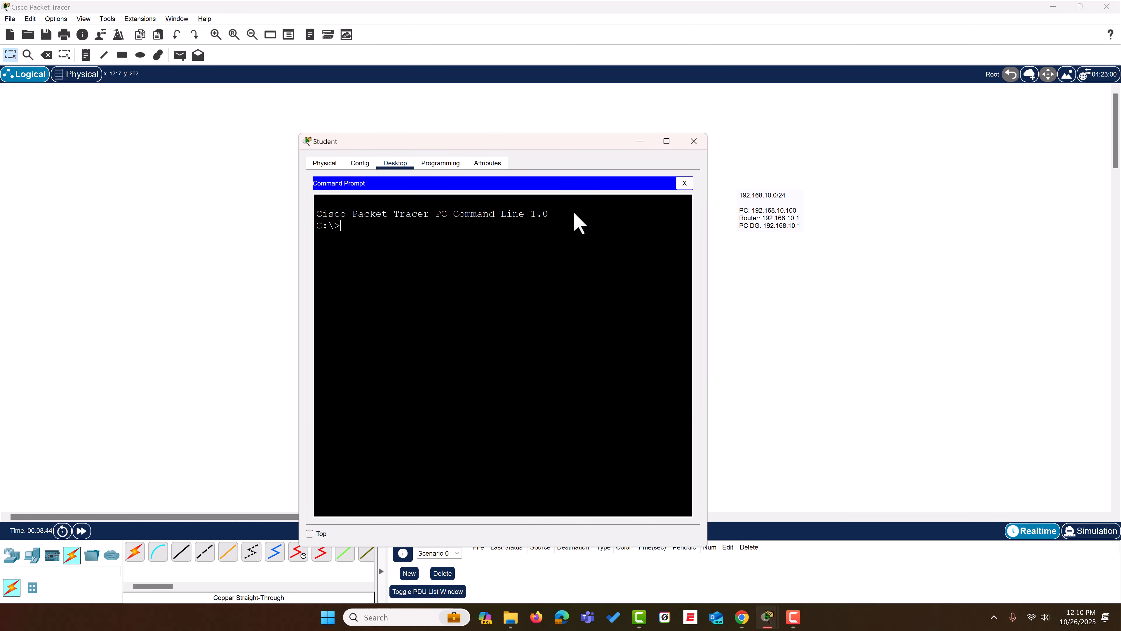
pyautogui.write('ipconfig')
pyautogui.press('Return')
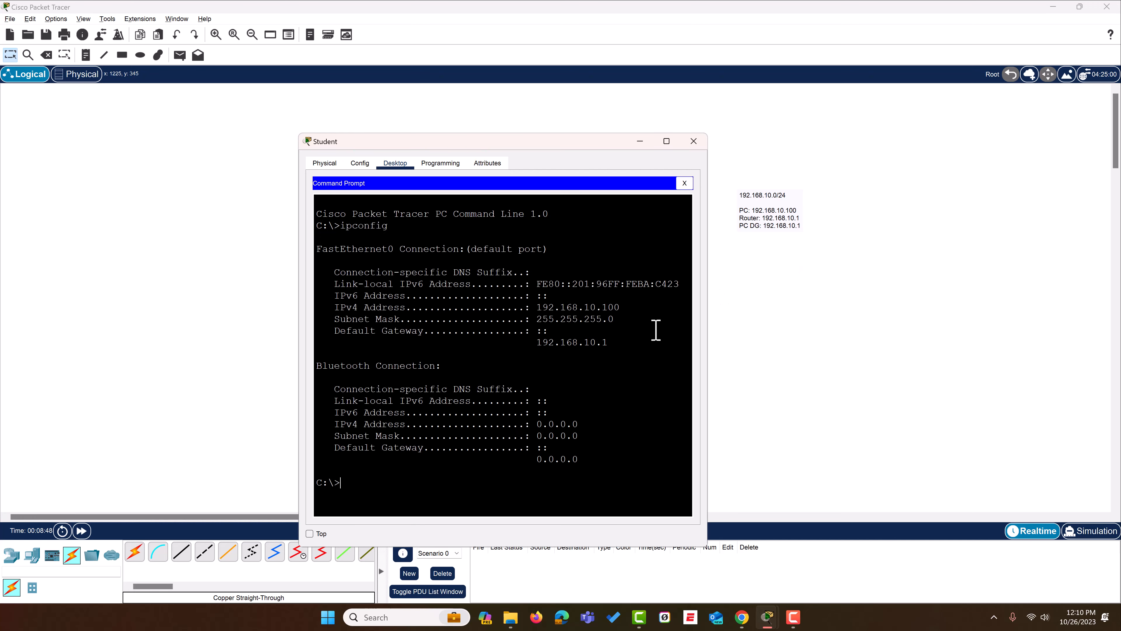
pyautogui.moveTo(620, 307); pyautogui.dragTo(540, 311)
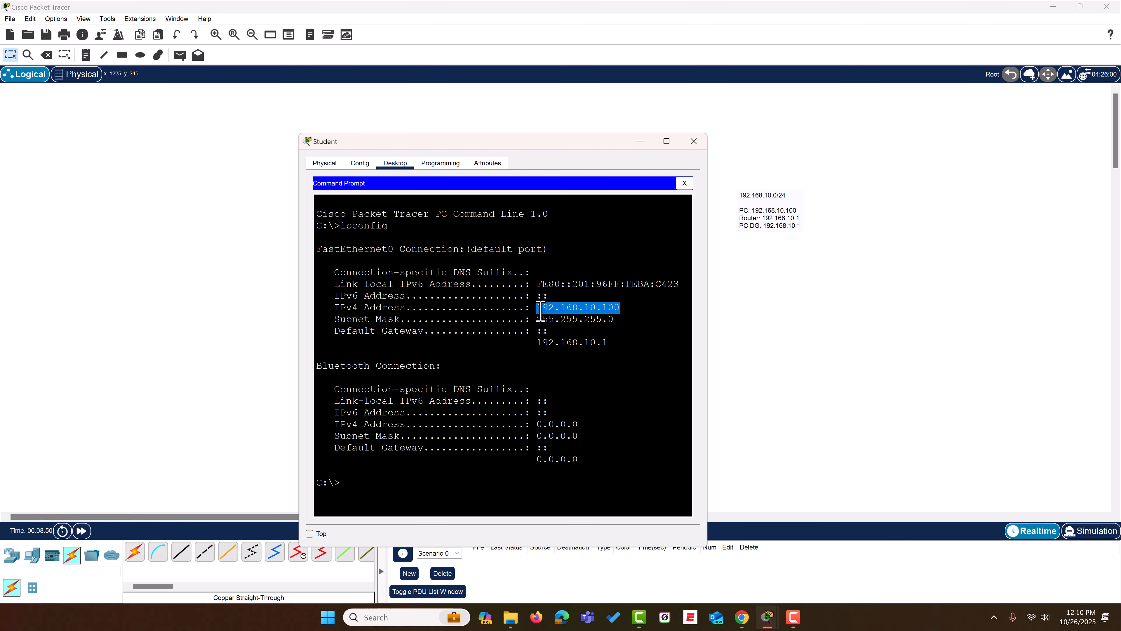
pyautogui.moveTo(609, 343); pyautogui.dragTo(556, 342)
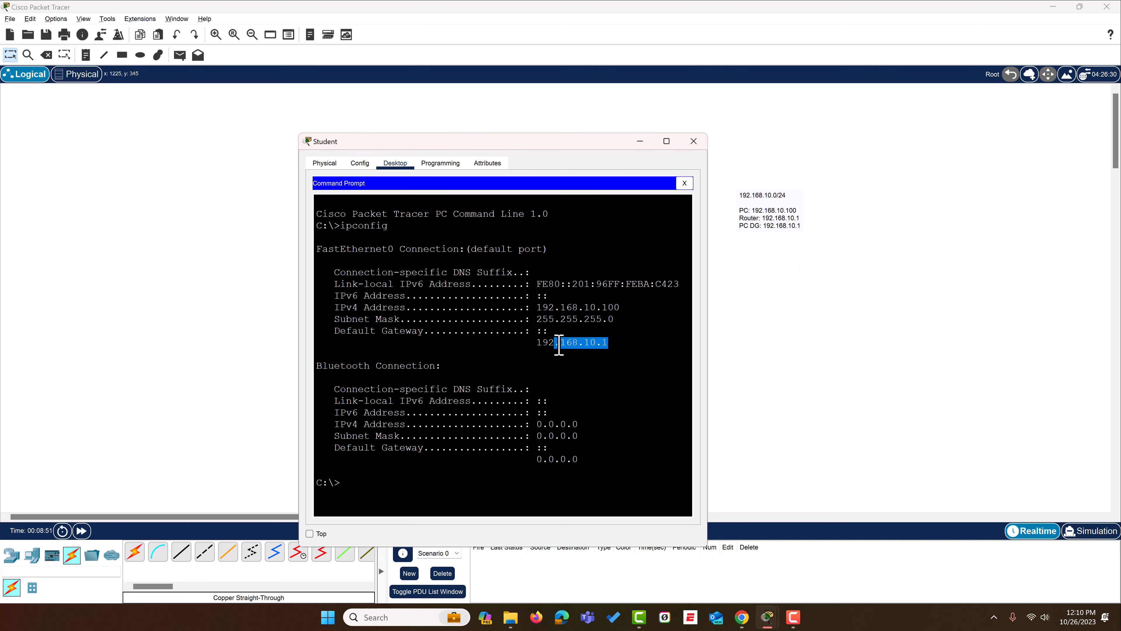
pyautogui.click(684, 182)
pyautogui.click(693, 141)
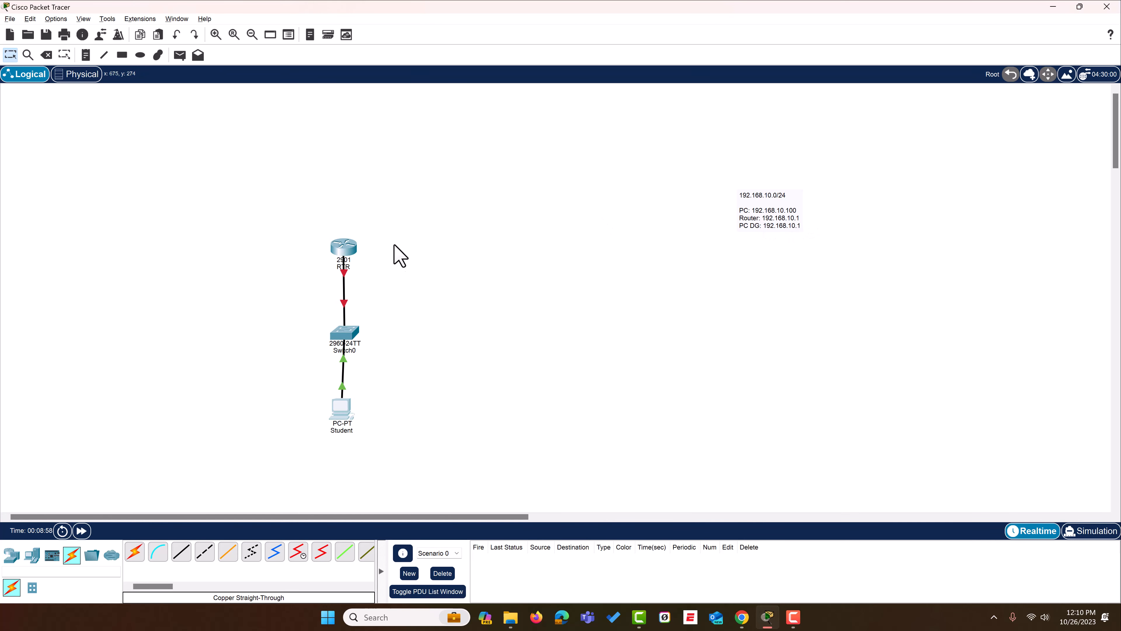
# - Start a session in the router's IOS command line and enter privileged EXEC mode with the enable command
pyautogui.click(351, 259)
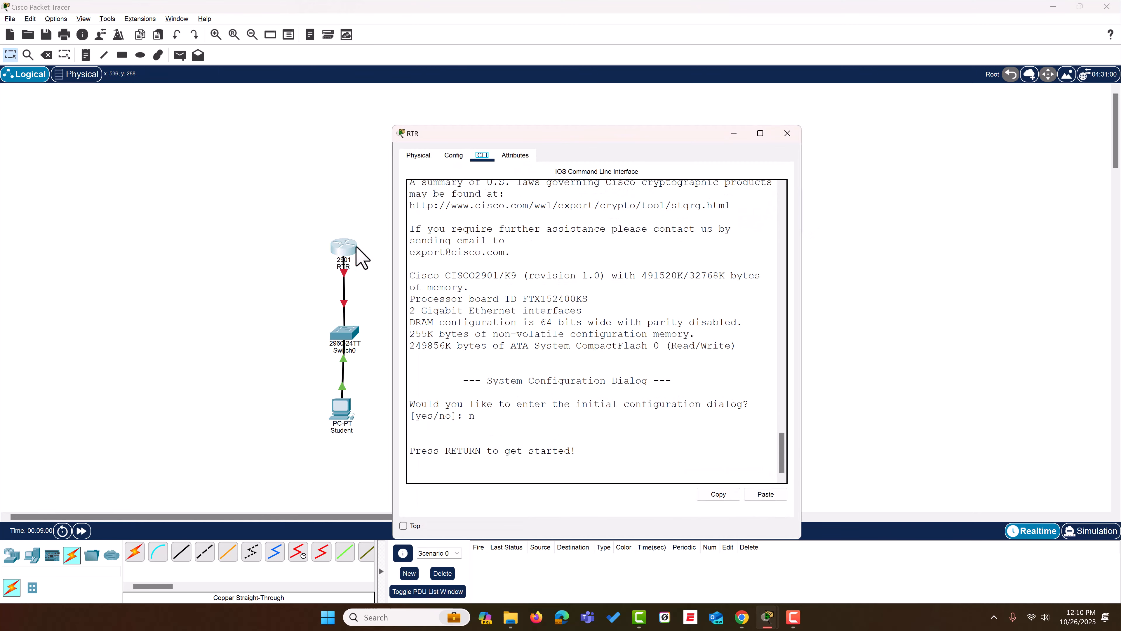
pyautogui.click(600, 452)
pyautogui.click(582, 451)
pyautogui.press('Return')
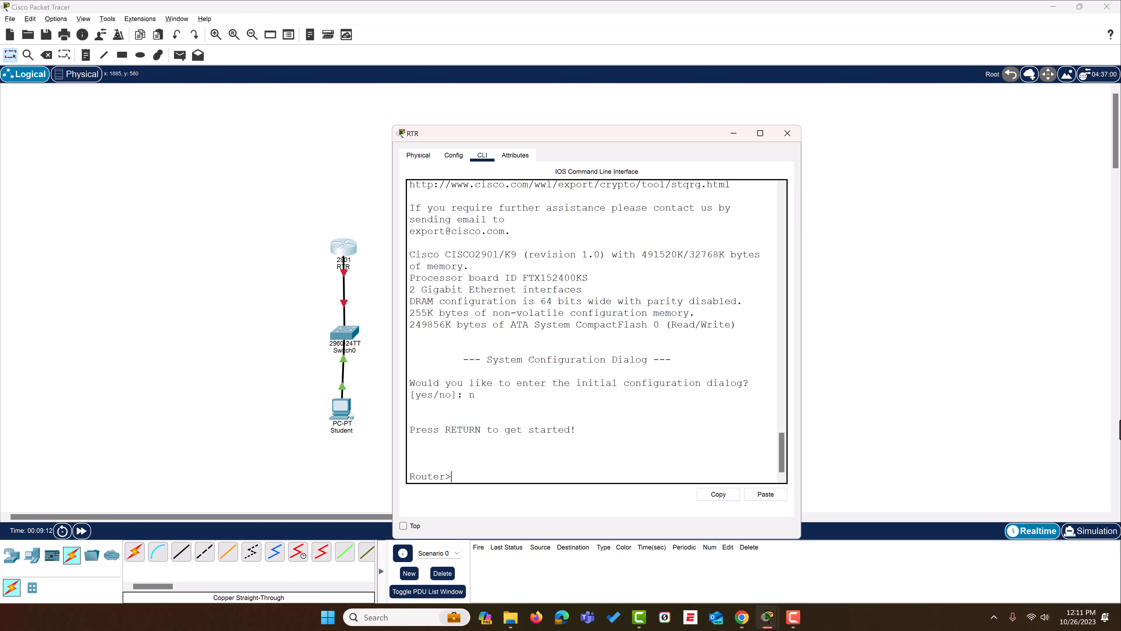
pyautogui.write('en')
pyautogui.press('Tab')
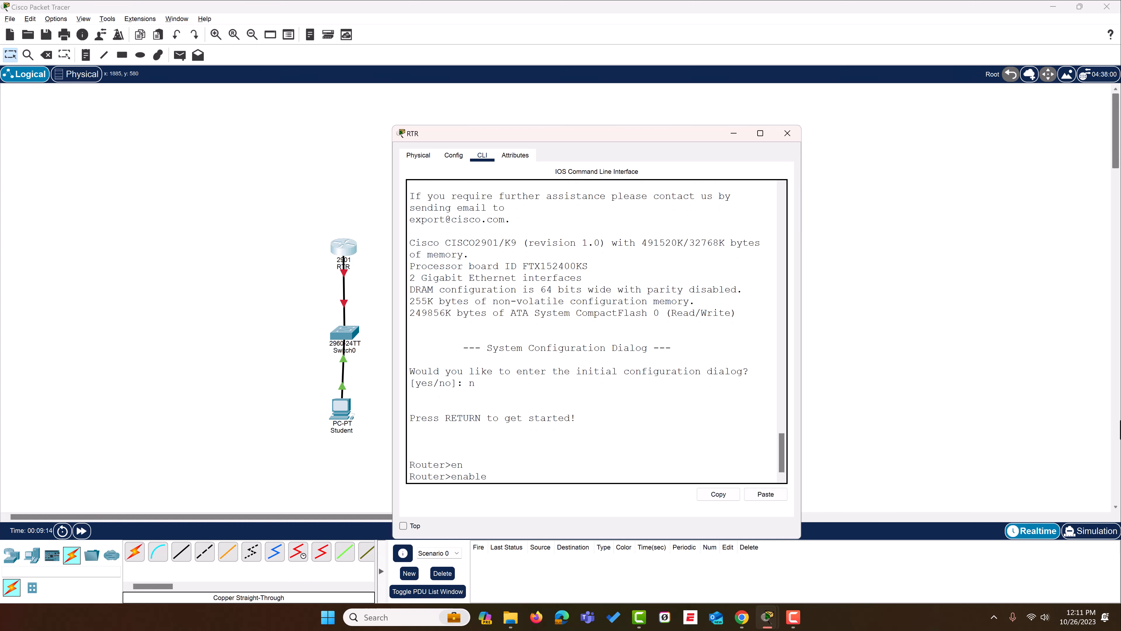
pyautogui.press('Return')
pyautogui.press('Return')
pyautogui.press('Return')
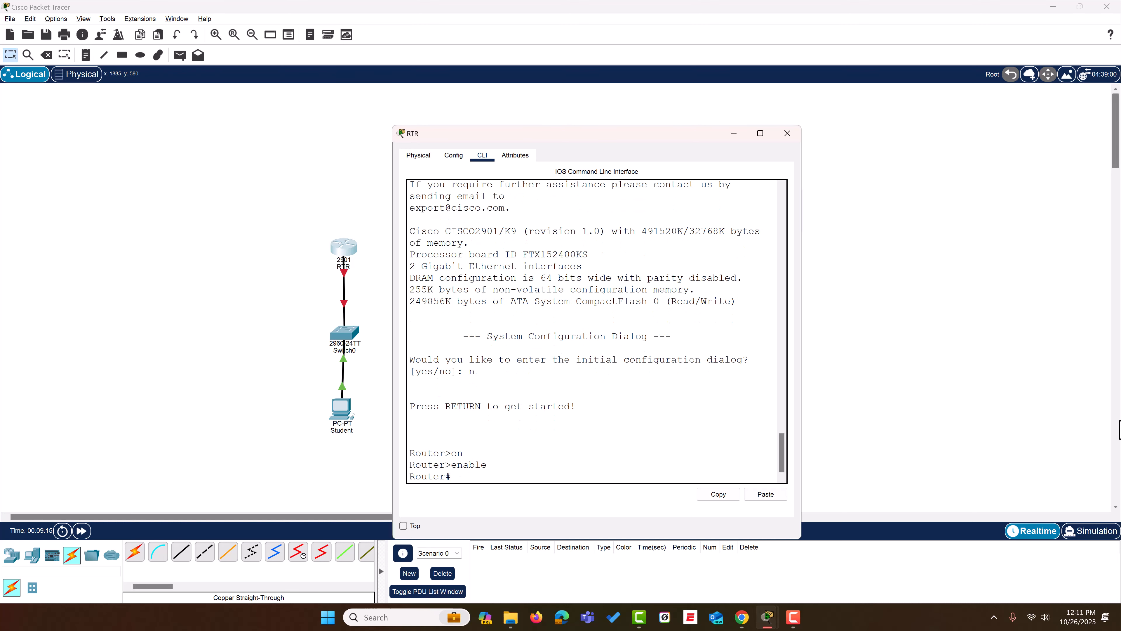
pyautogui.press('Return')
pyautogui.press('Return')
pyautogui.press('Return')
pyautogui.press('Return')
pyautogui.press('Return')
pyautogui.press('Return')
pyautogui.press('Return')
pyautogui.press('Return')
pyautogui.press('Return')
pyautogui.press('Return')
pyautogui.press('Return')
pyautogui.press('Return')
pyautogui.press('Return')
pyautogui.press('Return')
pyautogui.press('Return')
pyautogui.press('Return')
pyautogui.press('Return')
pyautogui.press('Return')
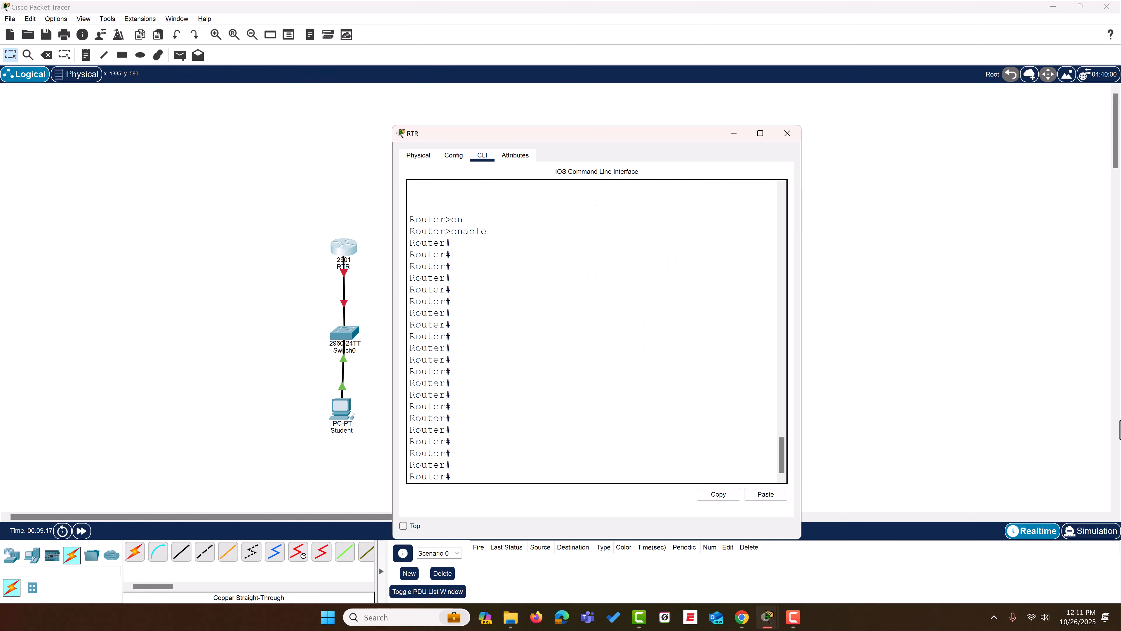
# - Display the complete help list of the router's privileged EXEC commands
pyautogui.write('?')
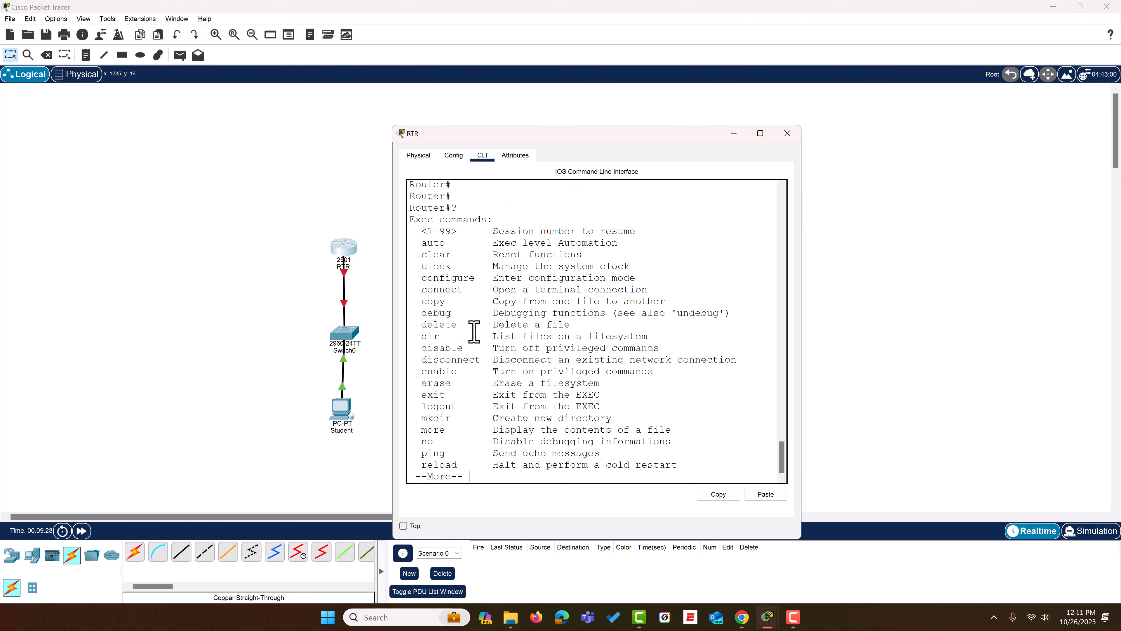
pyautogui.press('Return')
pyautogui.press('Return')
pyautogui.press('space')
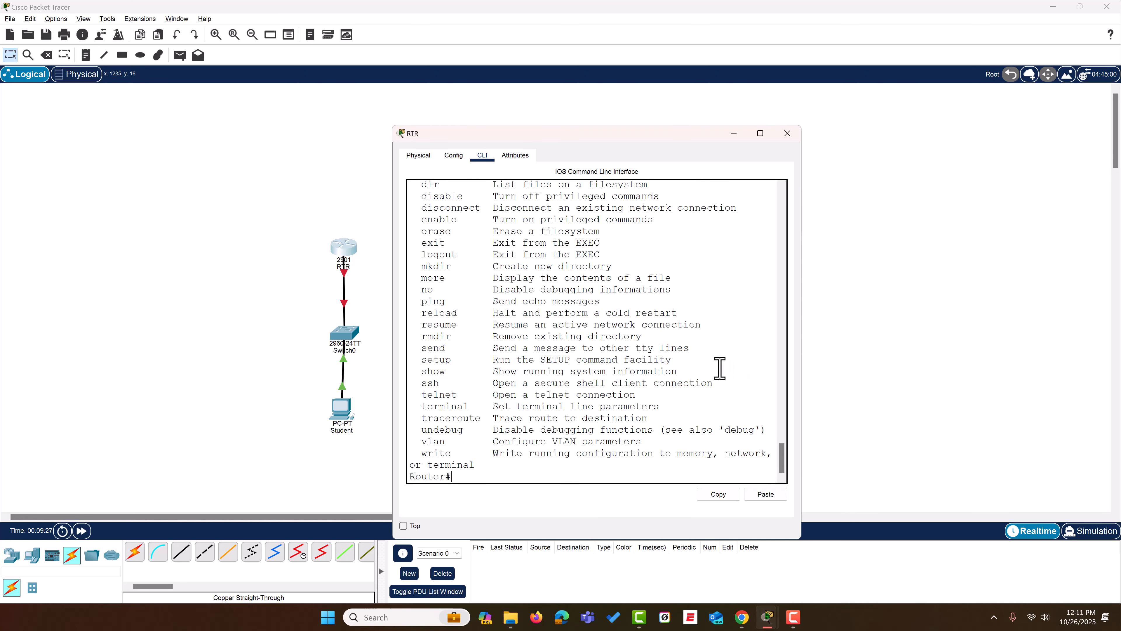
# - Try to run the clear command on the router
pyautogui.write('clear')
pyautogui.press('Return')
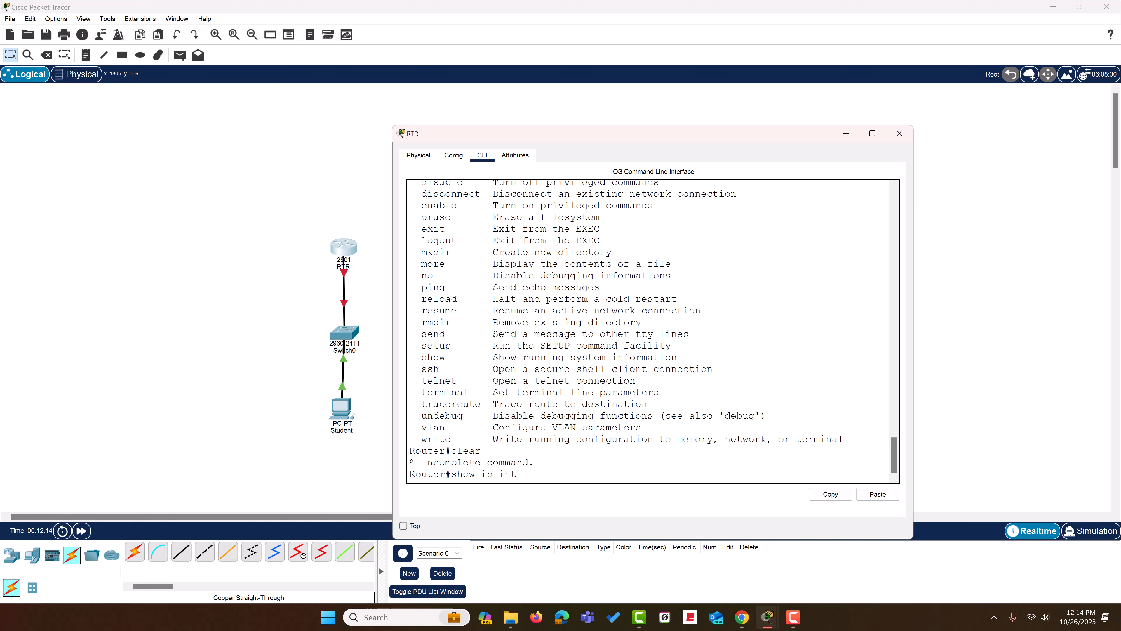
# - Look up the options of "show ip interface brief" and run it to review the router's interface addresses and status
pyautogui.press('Tab')
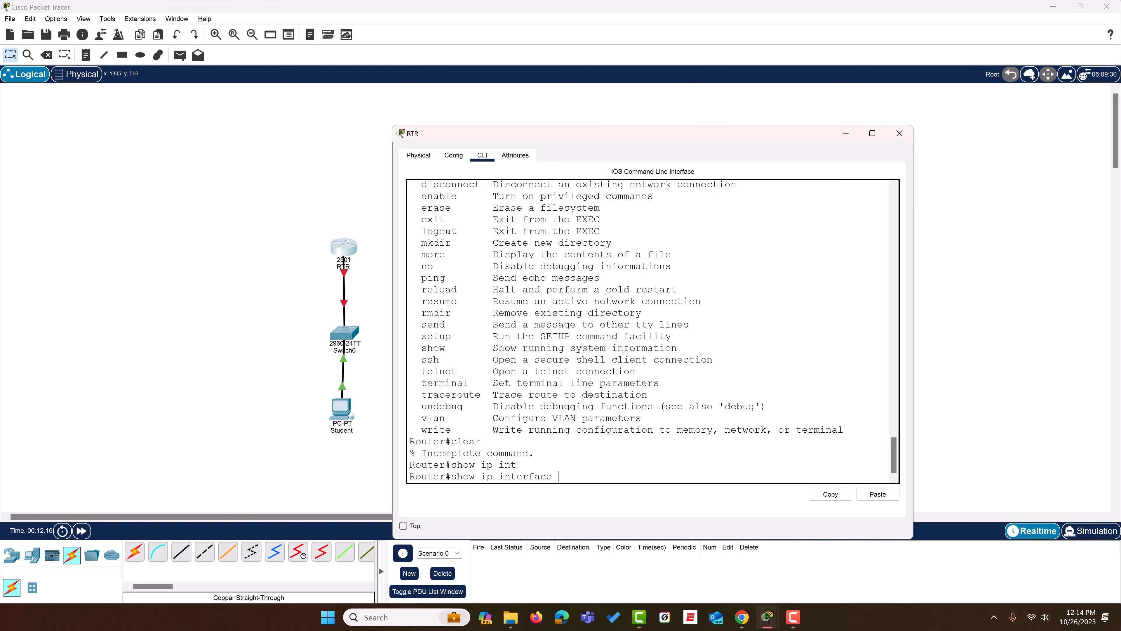
pyautogui.write('br')
pyautogui.press('Tab')
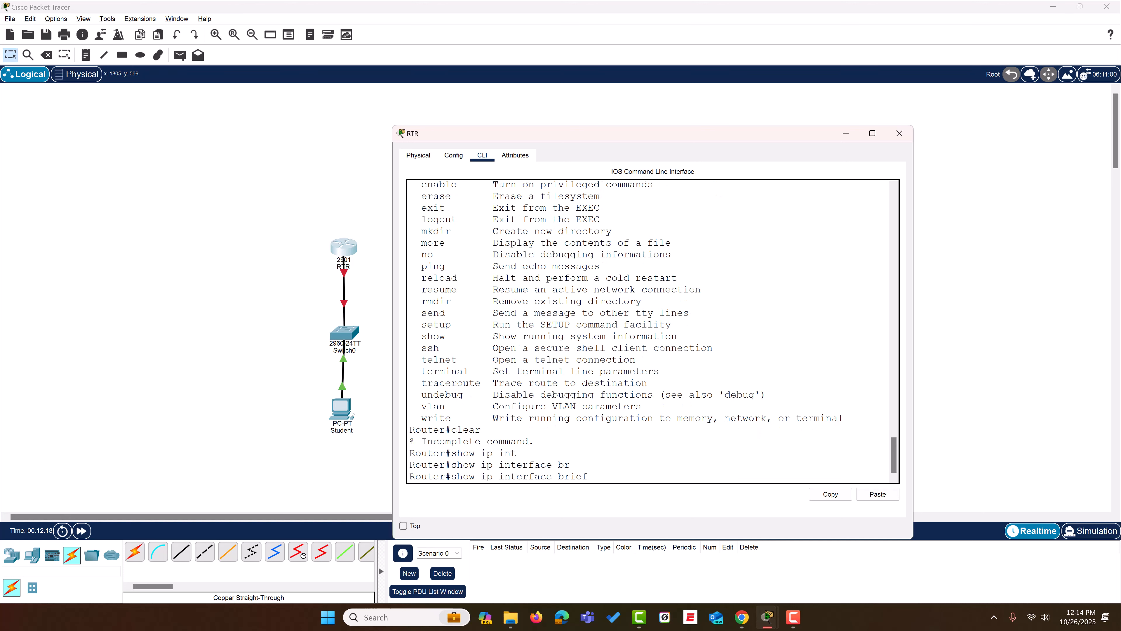
pyautogui.write('?')
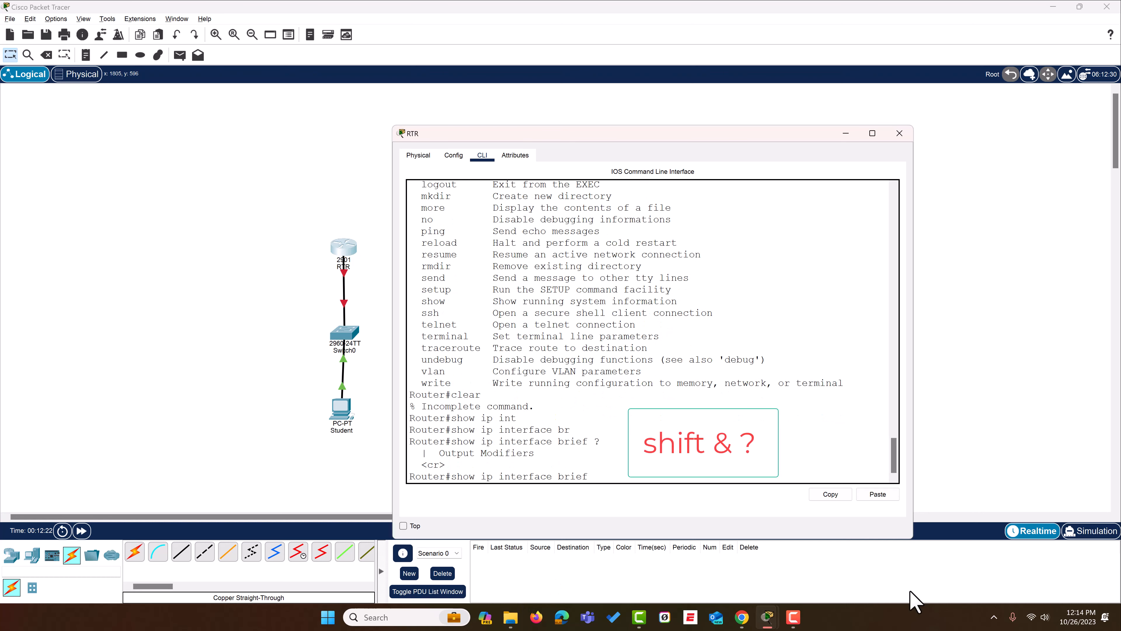
pyautogui.moveTo(445, 465); pyautogui.dragTo(420, 465)
pyautogui.click(626, 468)
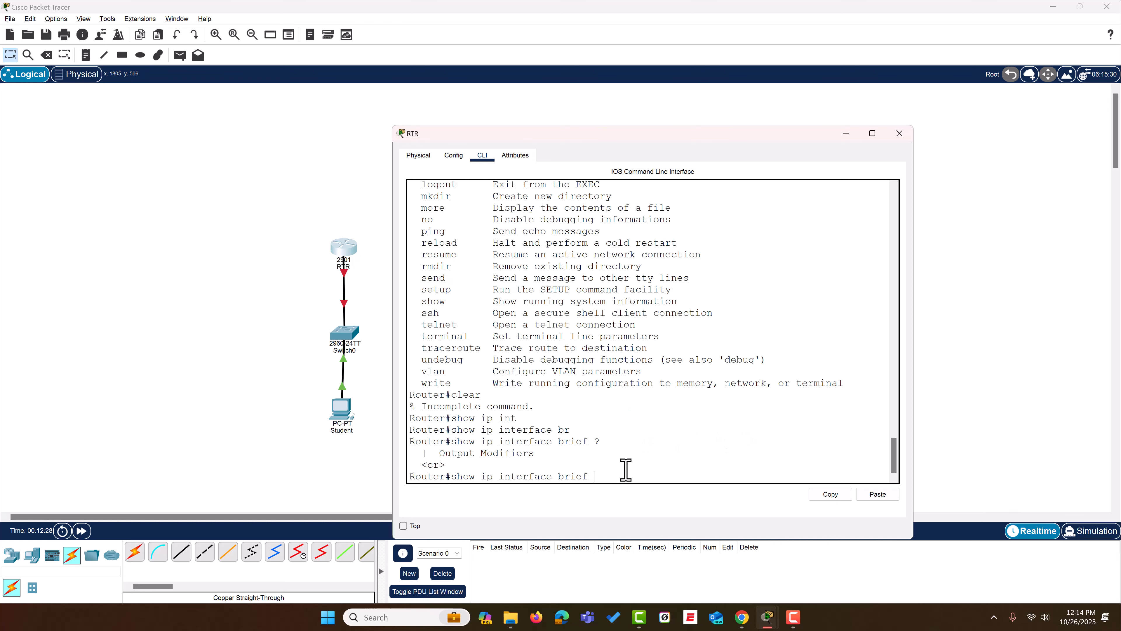
pyautogui.press('Return')
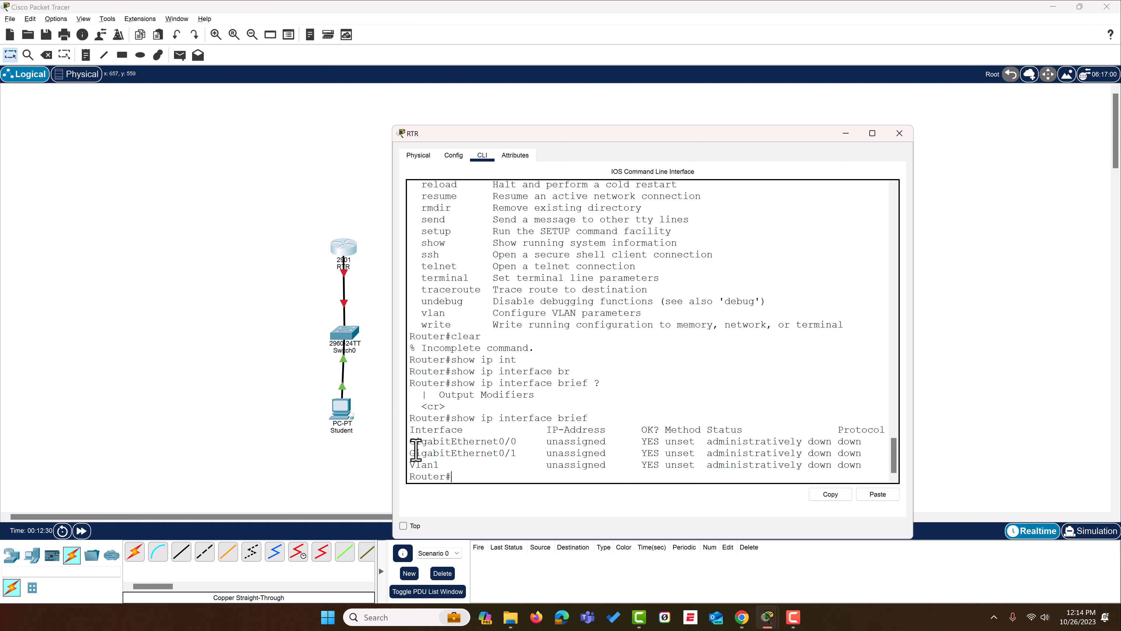
pyautogui.moveTo(409, 442); pyautogui.dragTo(864, 470)
# - Enter the router's global configuration mode with "configure terminal"
pyautogui.click(764, 476)
pyautogui.press('Tab')
pyautogui.write('f')
pyautogui.press('Tab')
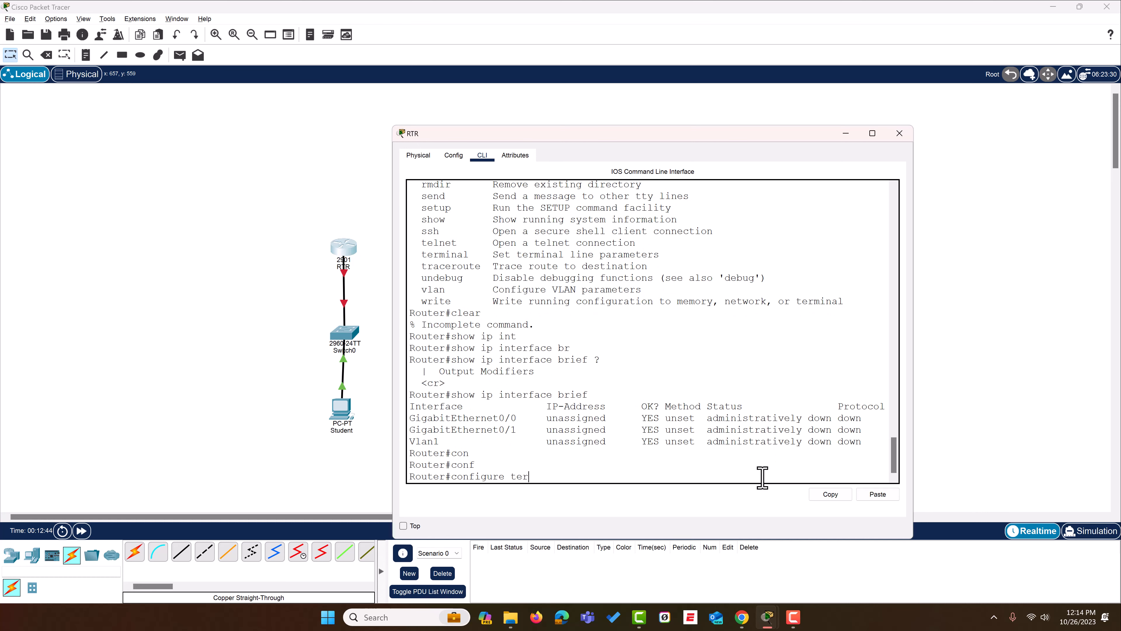
pyautogui.write('ter')
pyautogui.press('Tab')
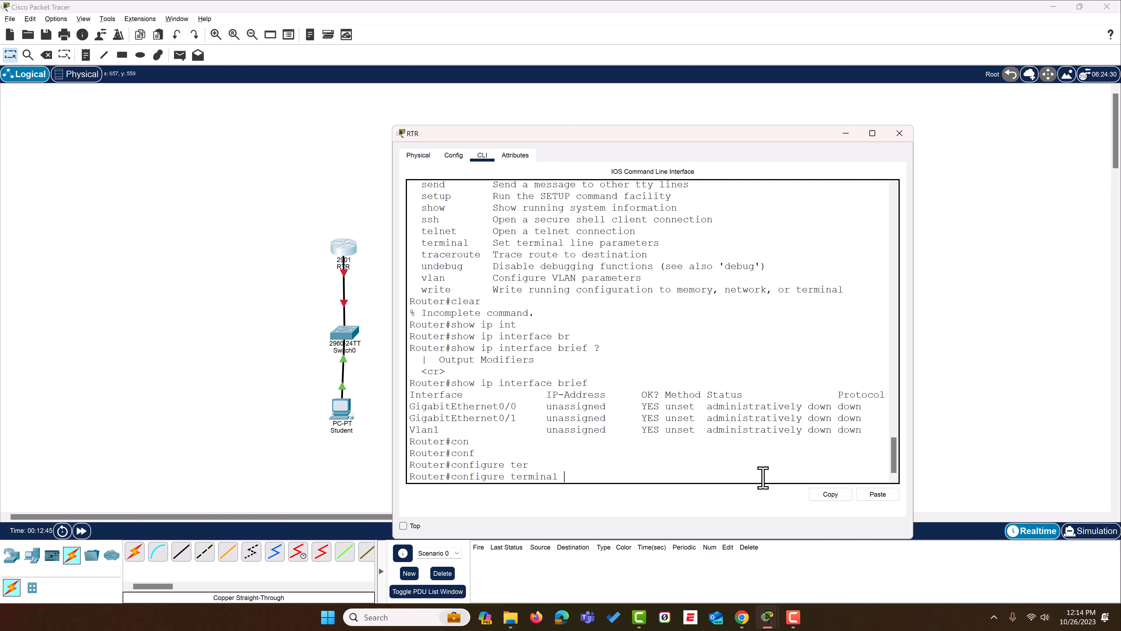
pyautogui.press('Return')
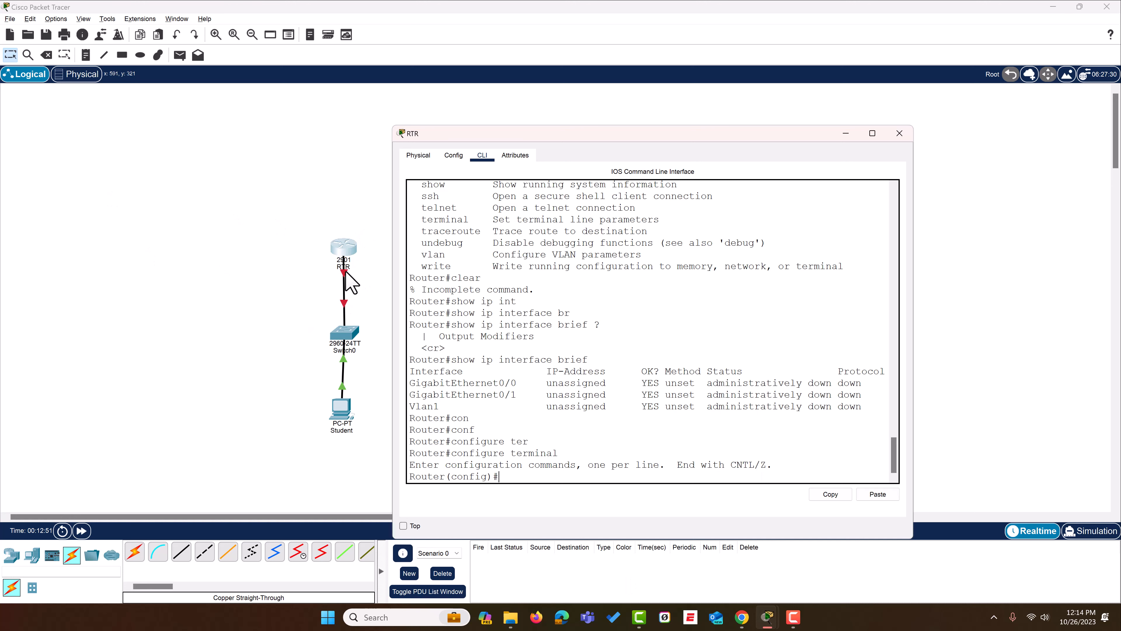
# - Check which ports the router-to-switch link uses in the topology, and return to the router's command line
pyautogui.click(363, 287)
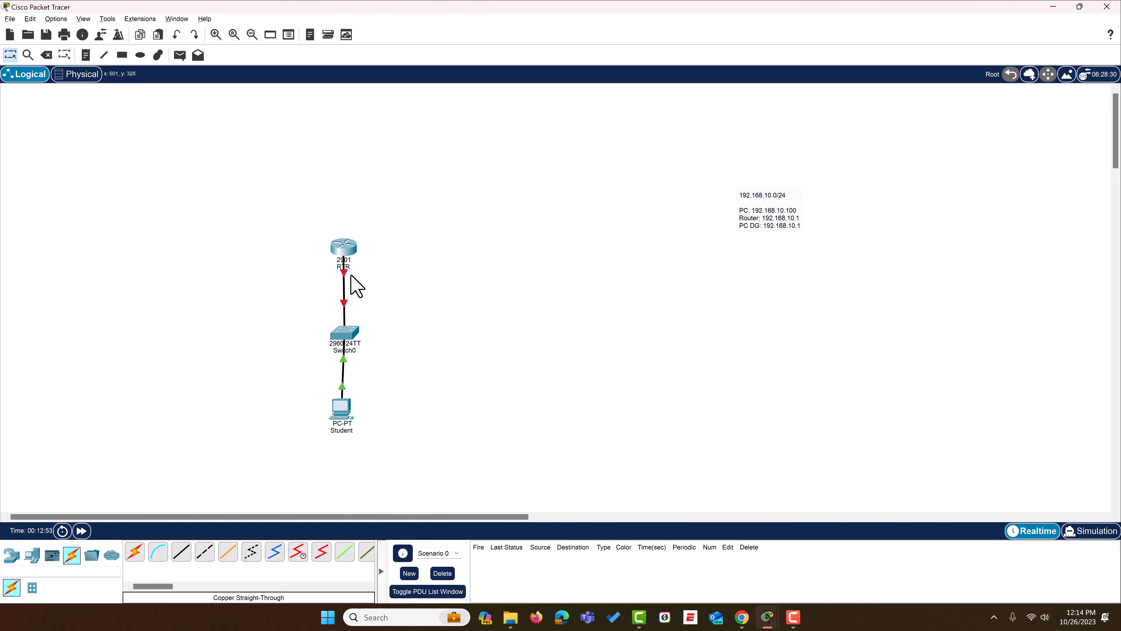
pyautogui.moveTo(348, 274)
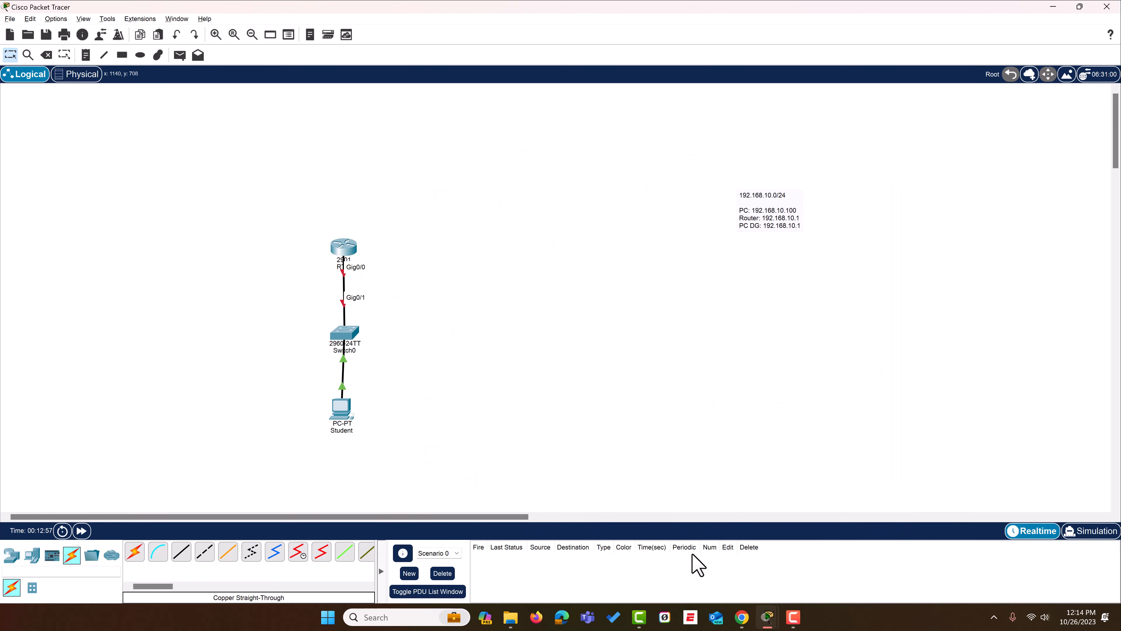
pyautogui.moveTo(767, 617)
pyautogui.click(835, 580)
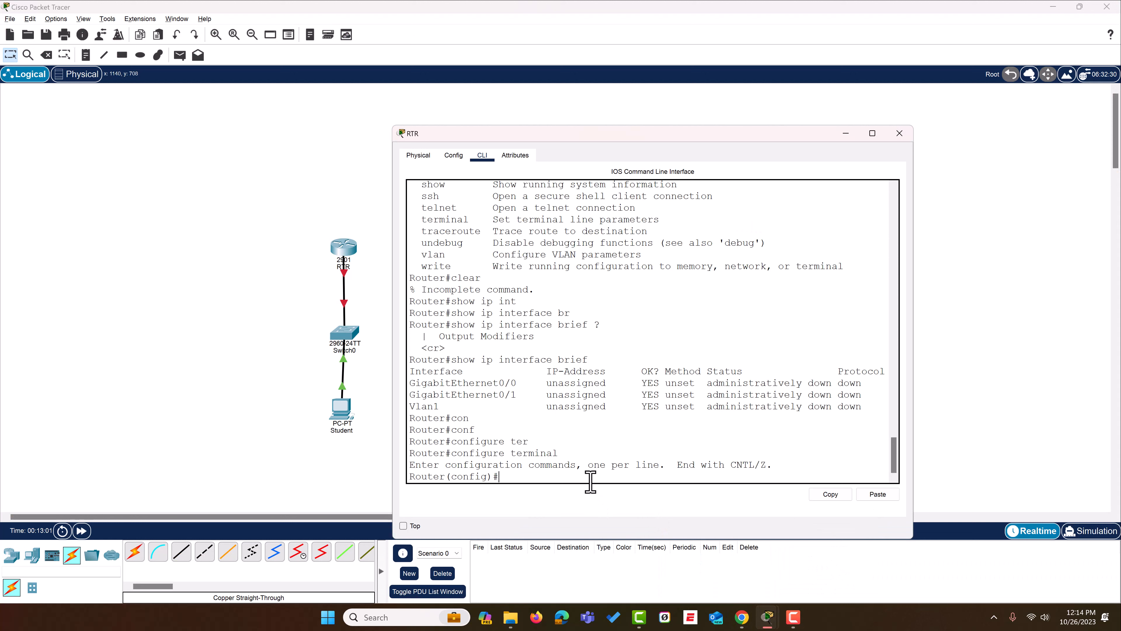
# - Begin an "interface" command in the router's global configuration mode and look up the available interface types
pyautogui.write('conf')
pyautogui.write('t')
pyautogui.press('Tab')
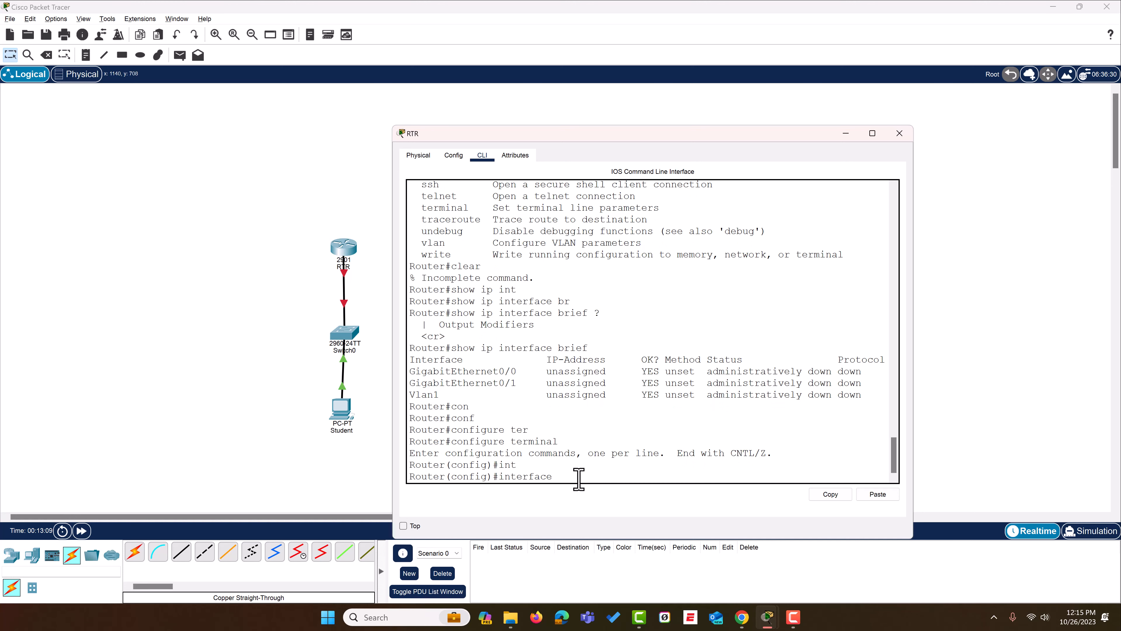
pyautogui.write('?')
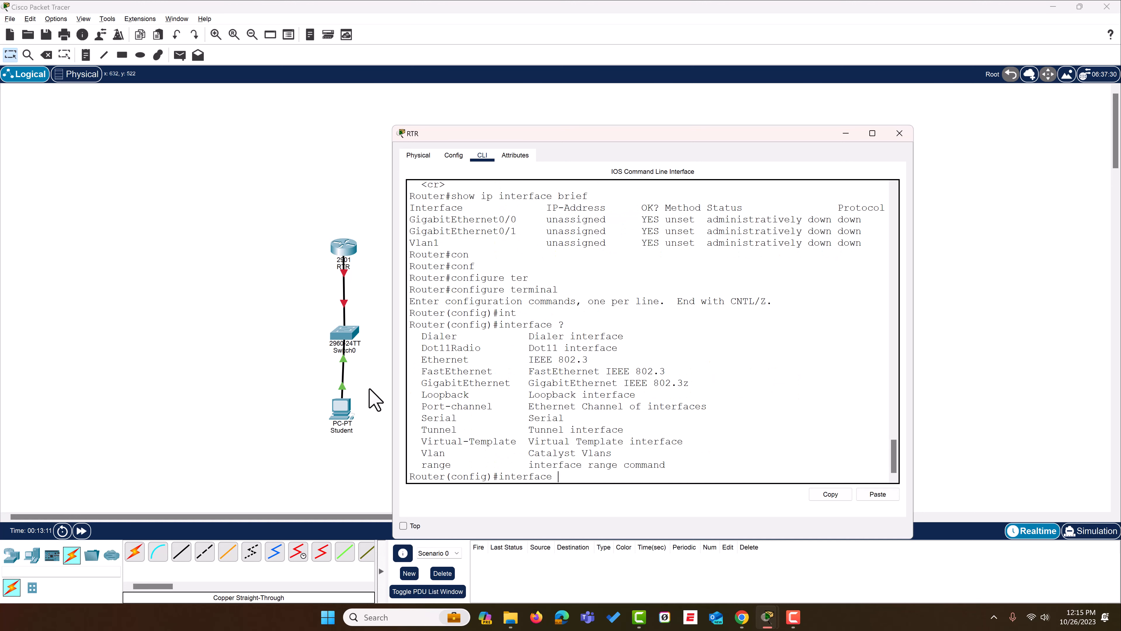
pyautogui.moveTo(419, 331); pyautogui.dragTo(422, 383)
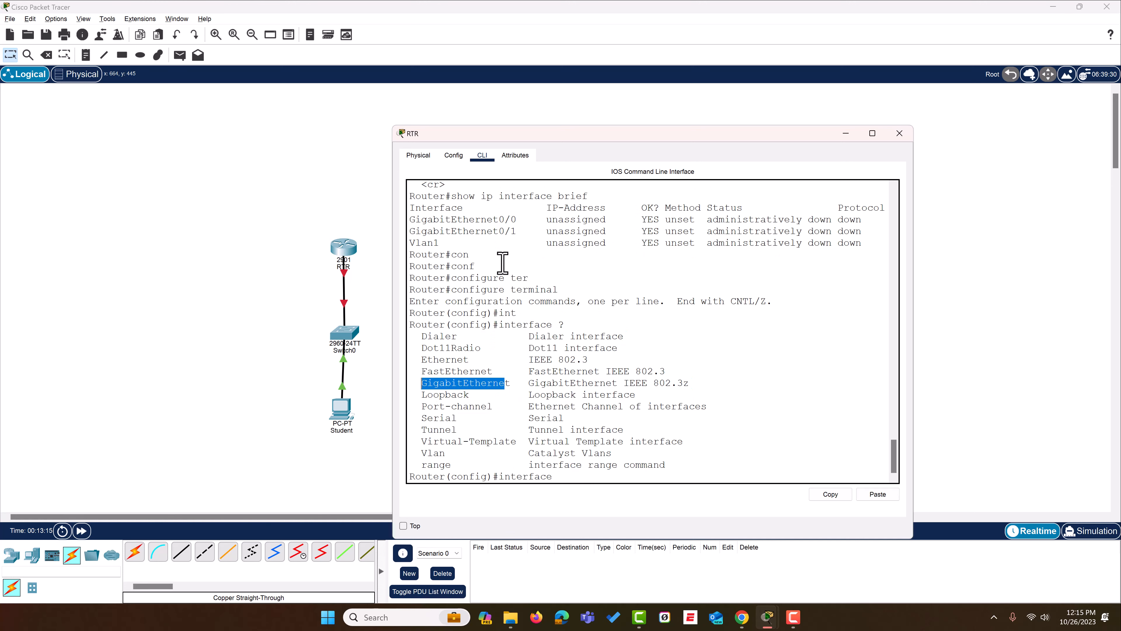
pyautogui.moveTo(516, 219); pyautogui.dragTo(416, 221)
pyautogui.click(708, 472)
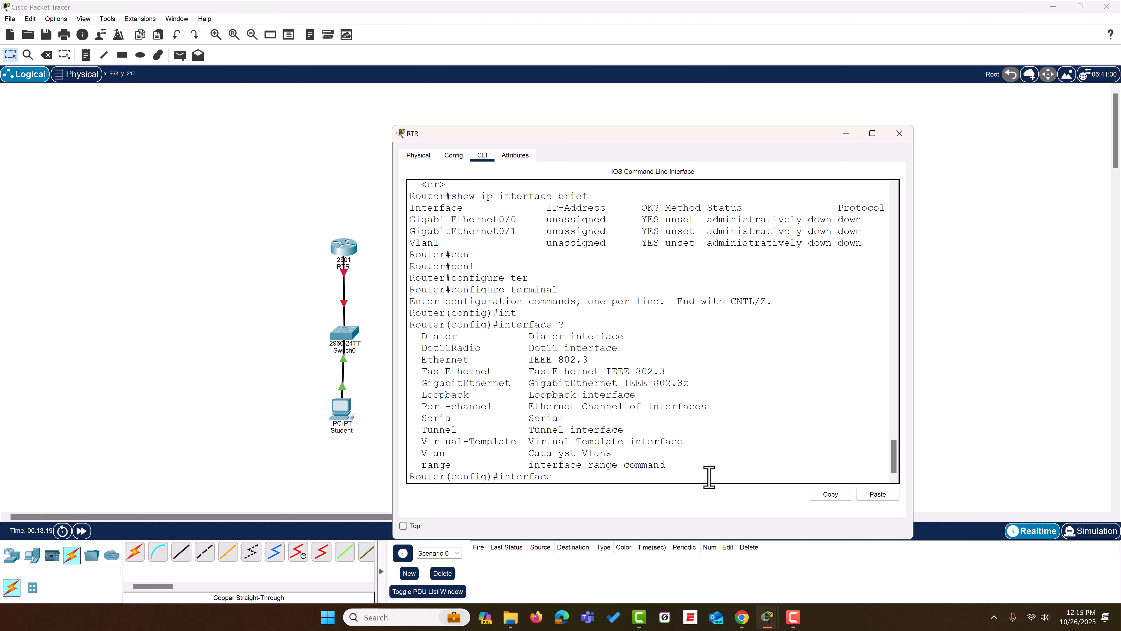
# - Complete the command as "interface gigabitEthernet 0/0", checking the interface number format, and enter that interface's configuration mode
pyautogui.write('gi')
pyautogui.press('Tab')
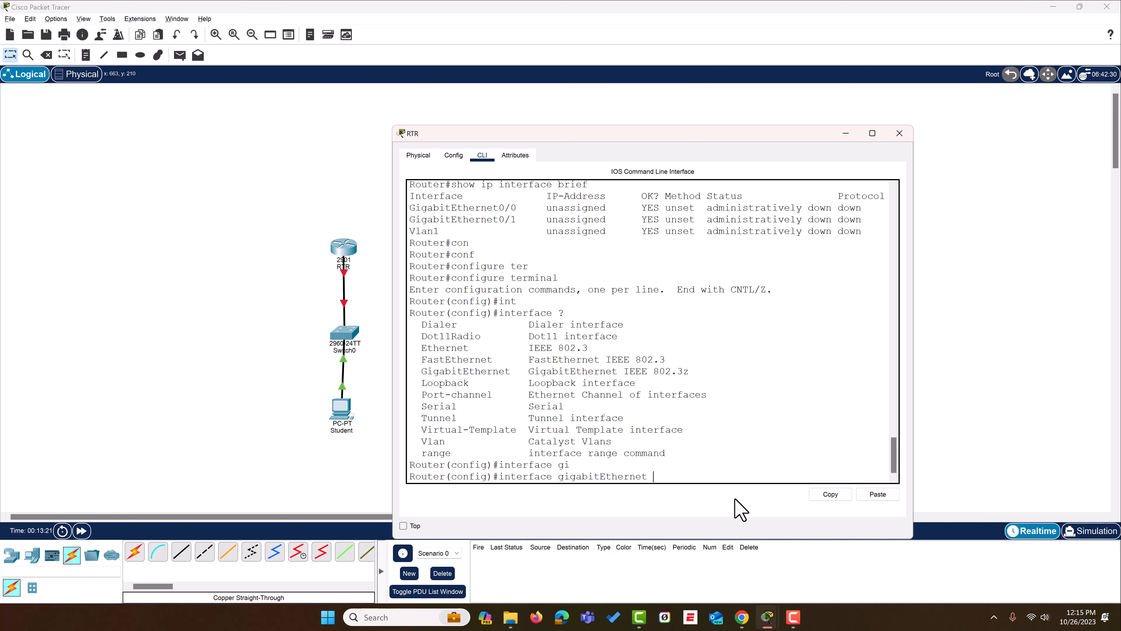
pyautogui.write('?')
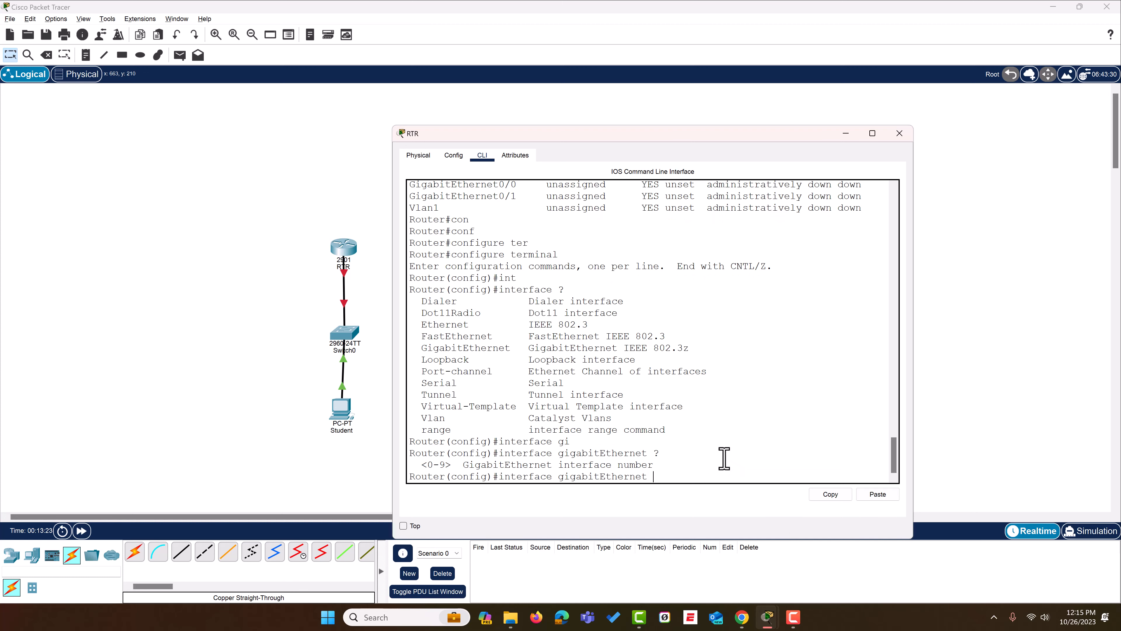
pyautogui.doubleClick(655, 453)
pyautogui.click(647, 481)
pyautogui.scroll(2, 510, 203)
pyautogui.moveTo(523, 258); pyautogui.dragTo(505, 257)
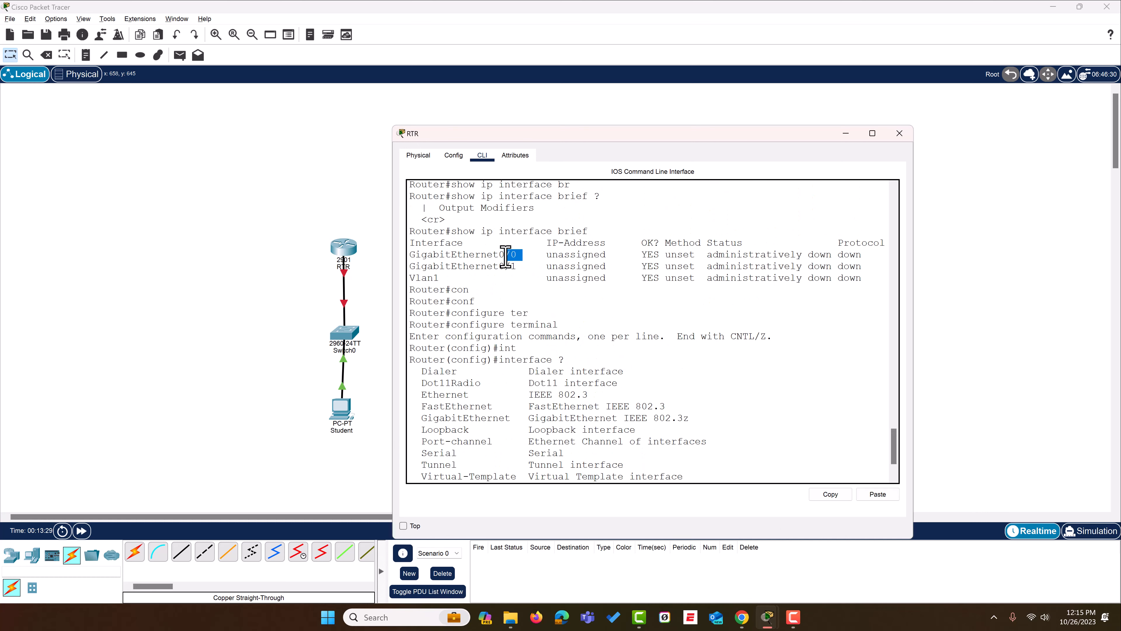
pyautogui.scroll(-2, 691, 433)
pyautogui.click(671, 475)
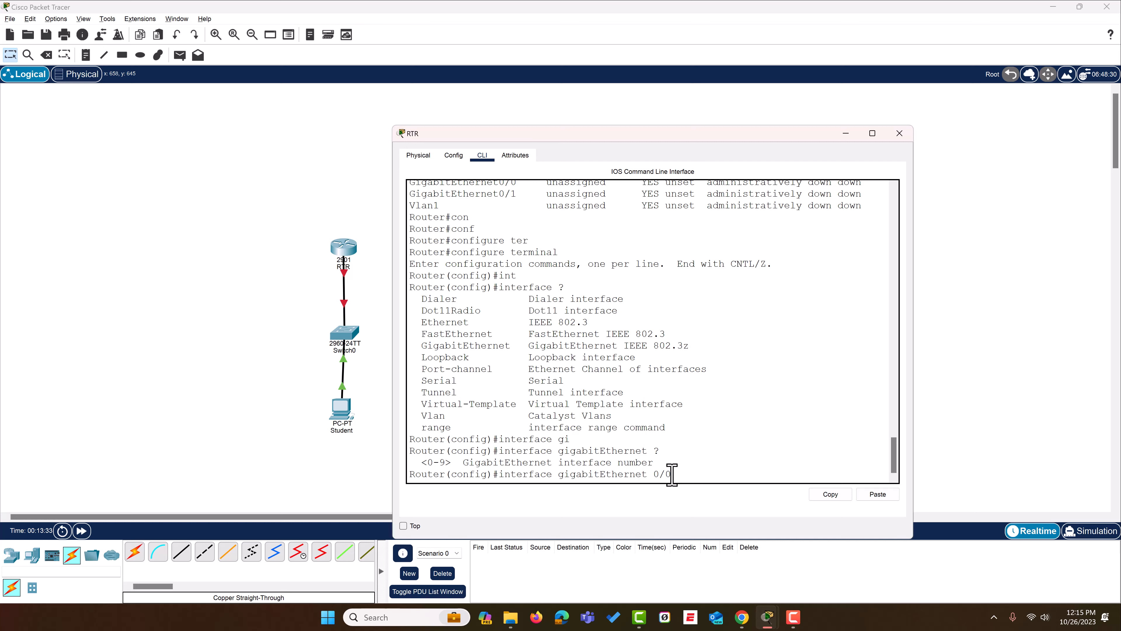
pyautogui.write('0/0')
pyautogui.press('Return')
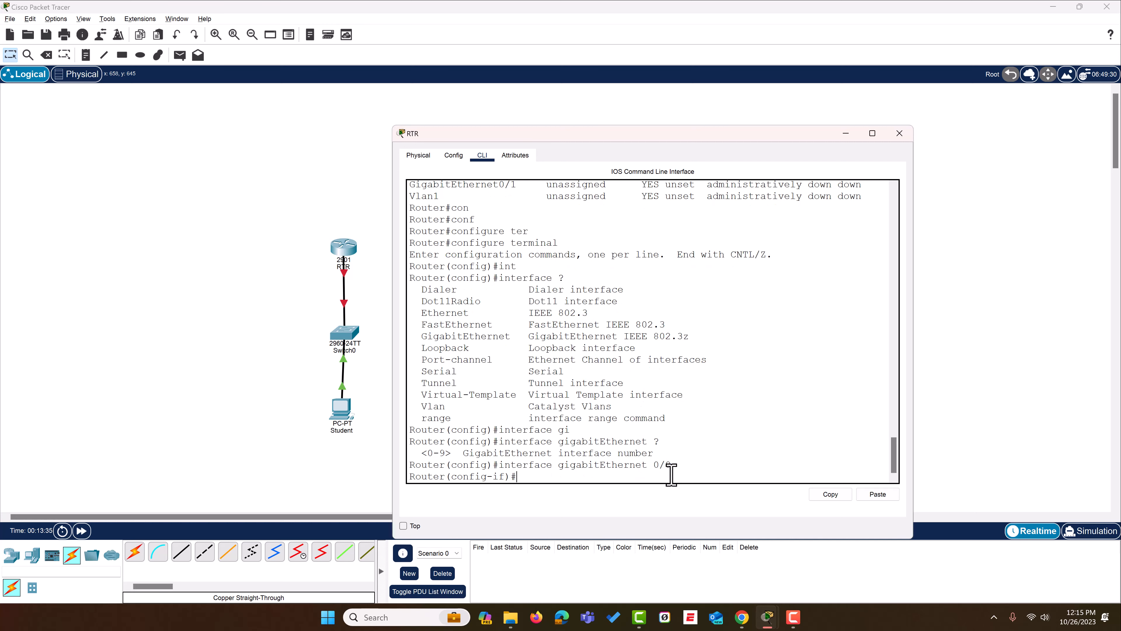
# - List the commands available in interface configuration mode, find the ip command, and quit the listing
pyautogui.write('?')
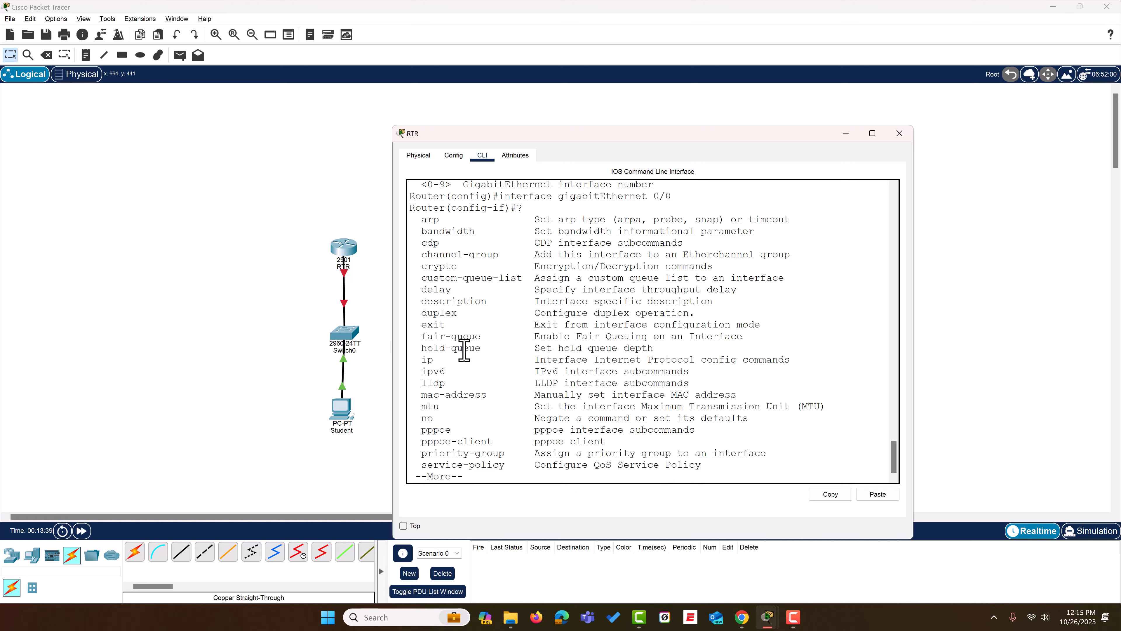
pyautogui.moveTo(421, 360); pyautogui.dragTo(789, 363)
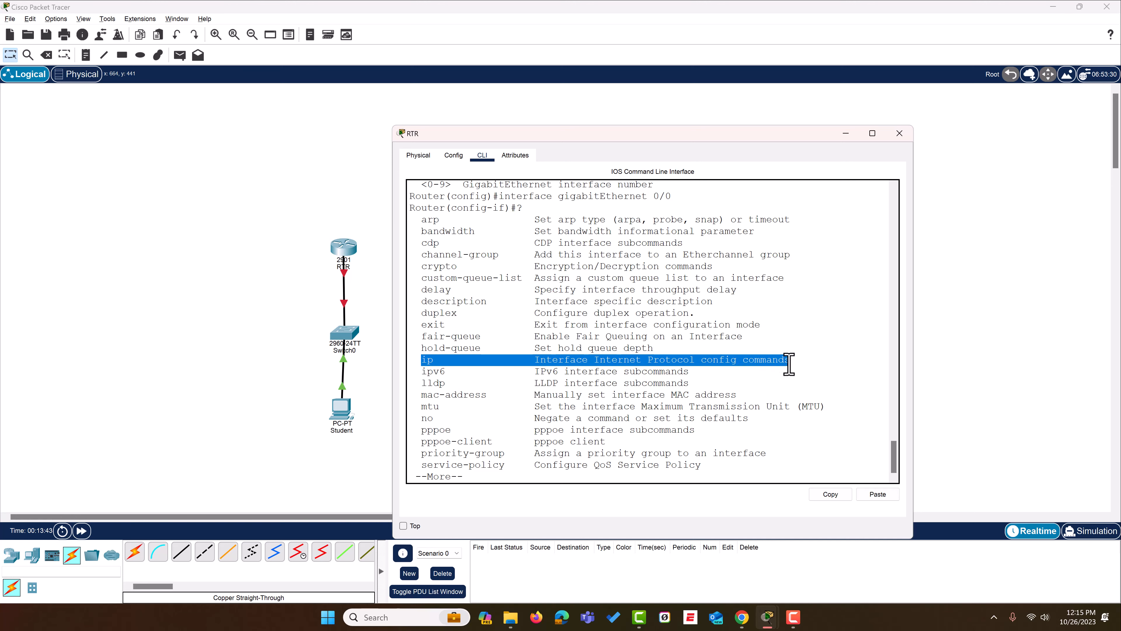
pyautogui.click(491, 477)
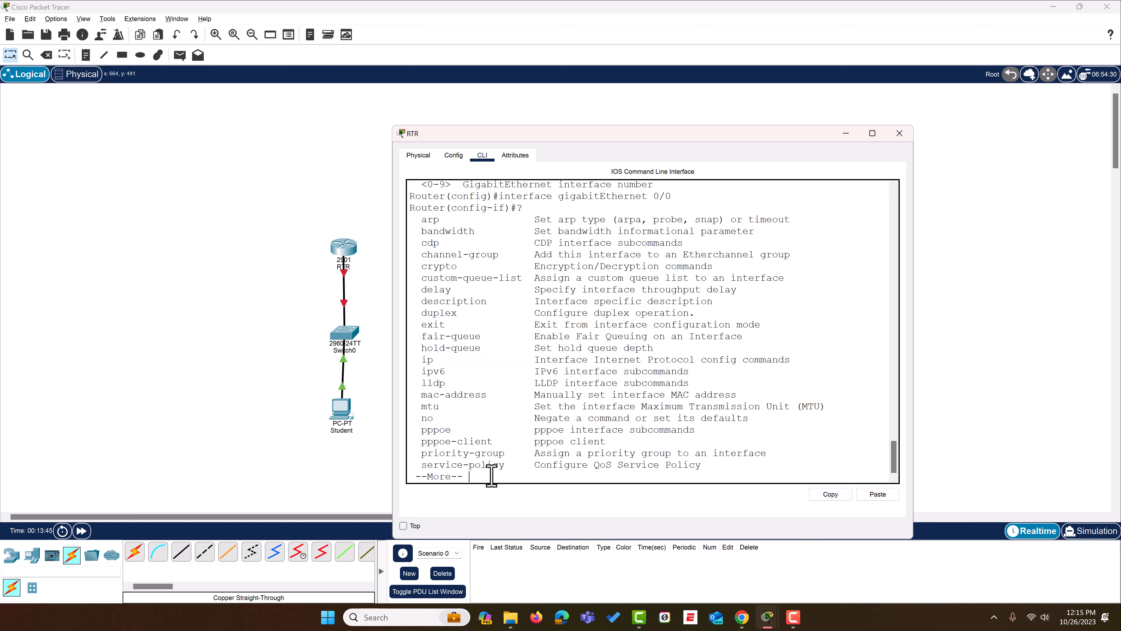
pyautogui.press('q')
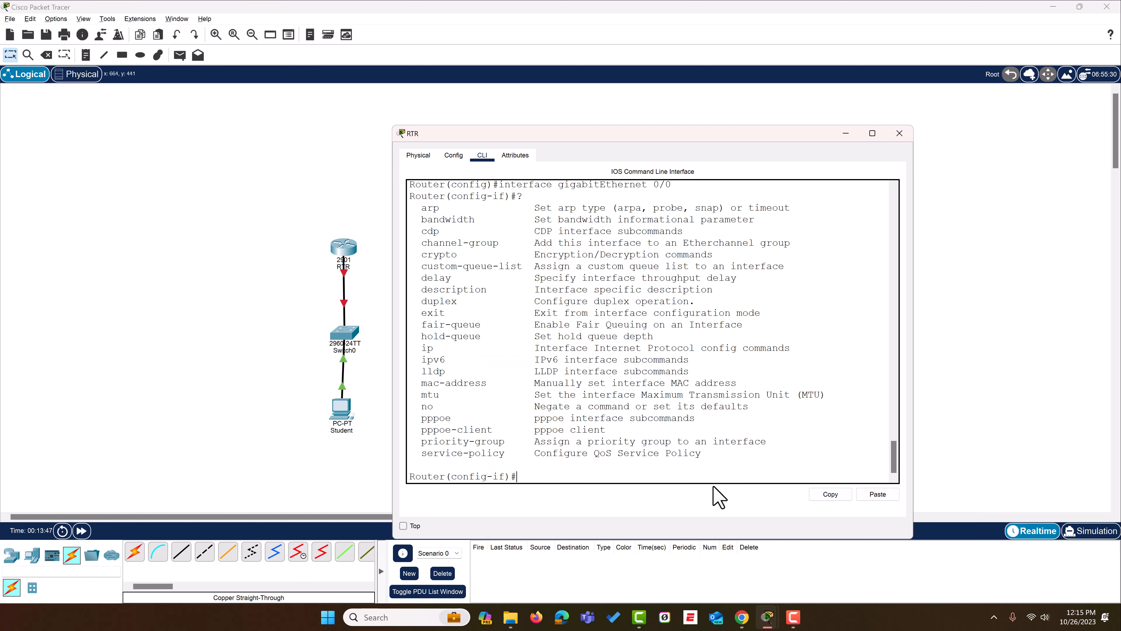
# - Begin an "ip address" command for the interface, looking up the options of "ip" and of "ip address"
pyautogui.write('ip ?')
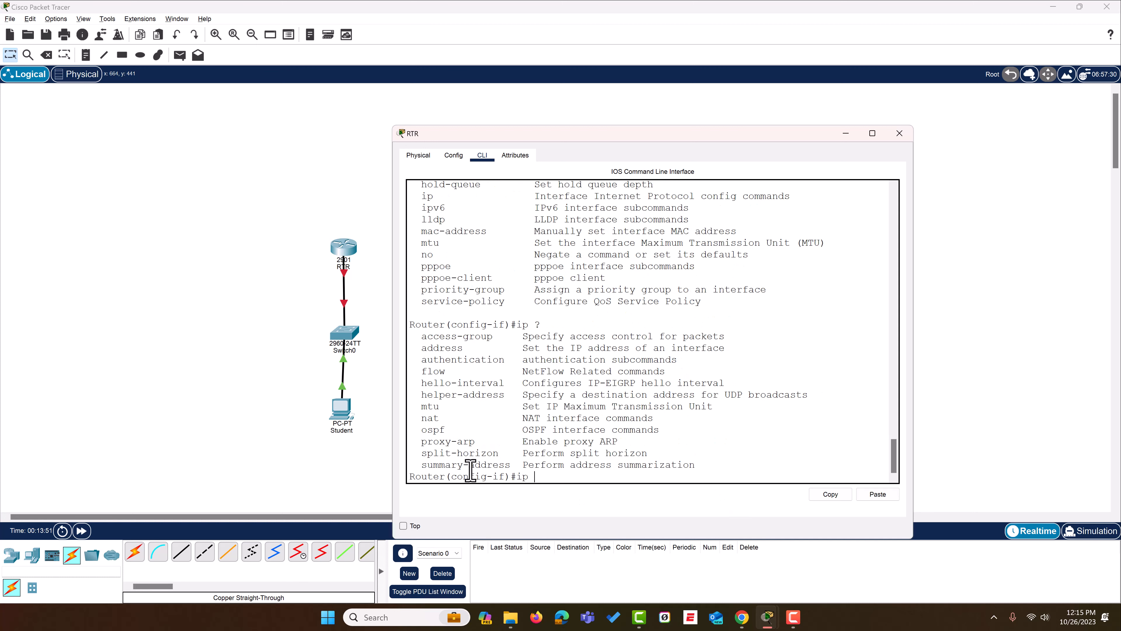
pyautogui.doubleClick(458, 352)
pyautogui.write('add')
pyautogui.press('Tab')
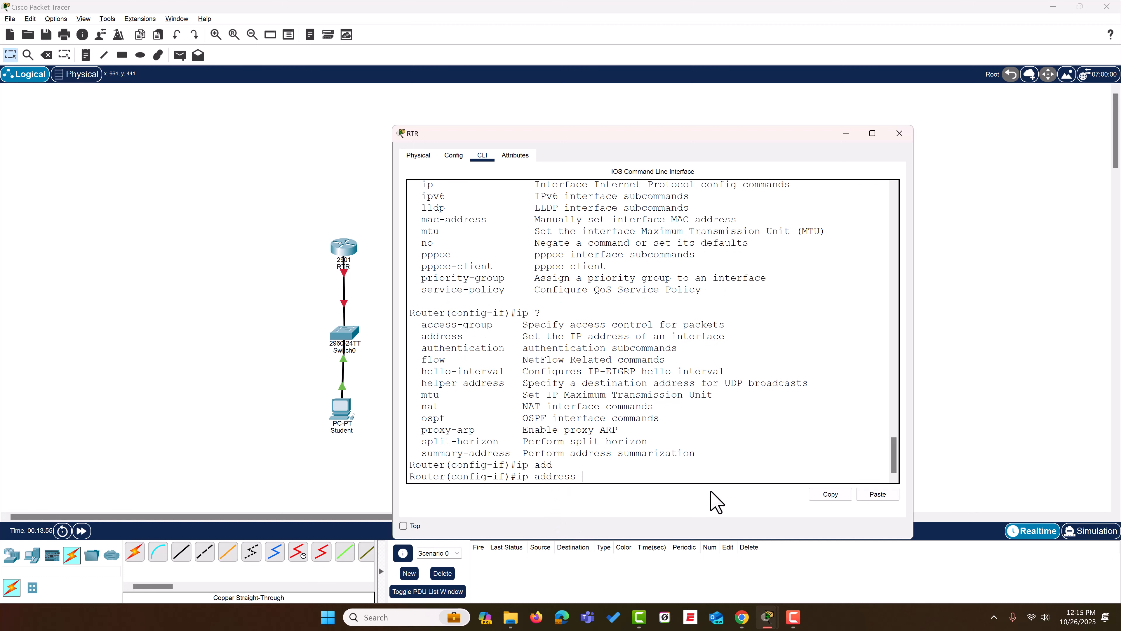
pyautogui.write('?')
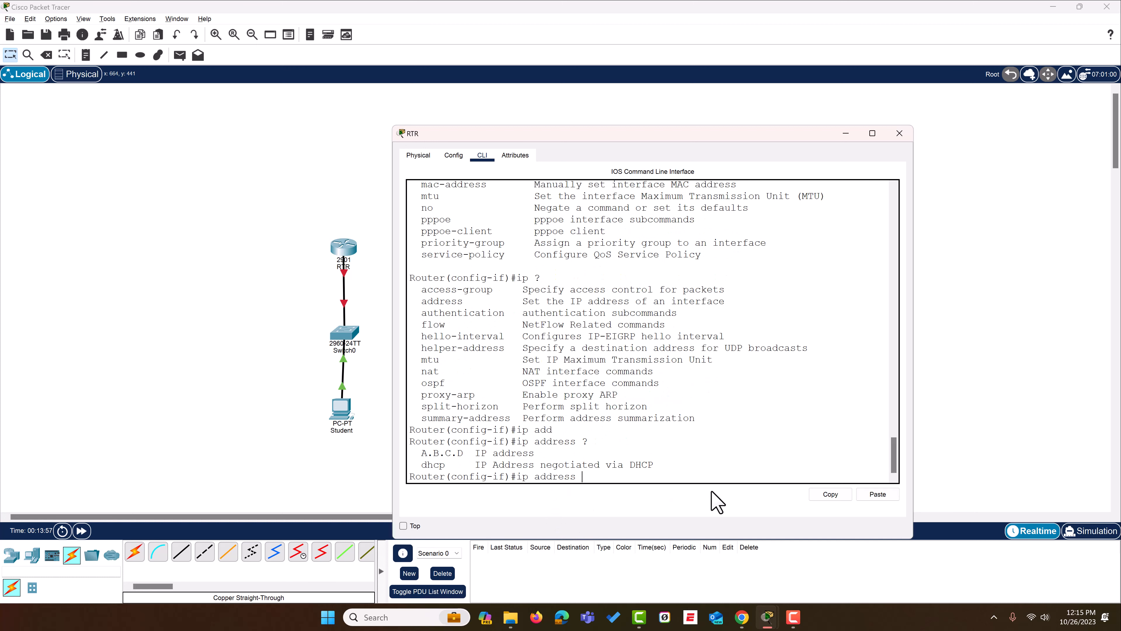
pyautogui.write('192.168.10.1 ?')
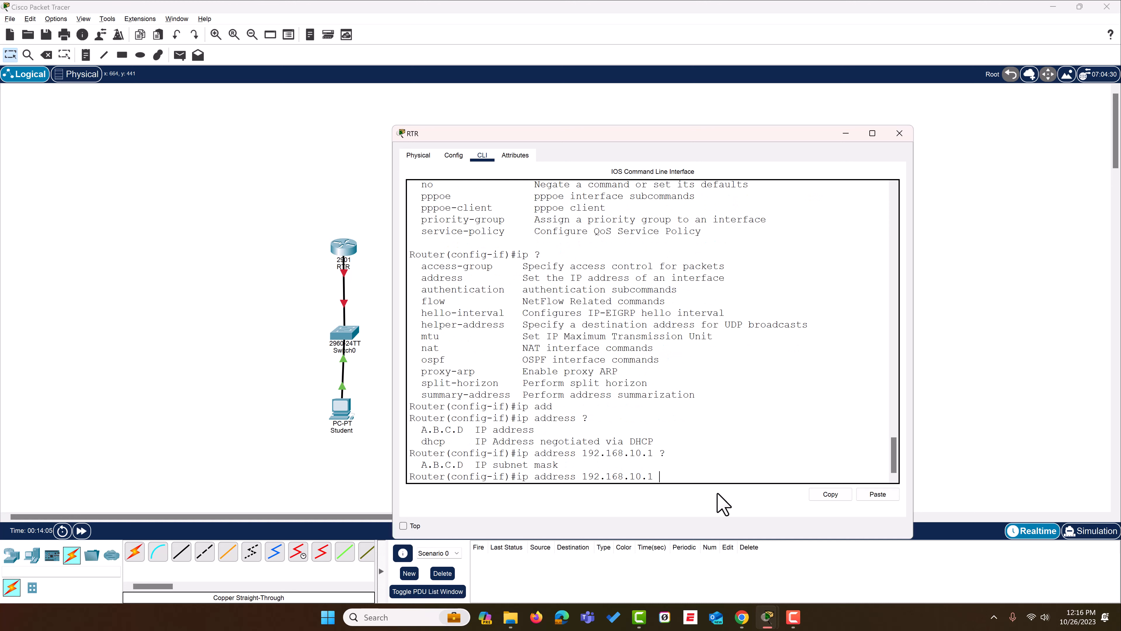
# - Assign the interface the IP address 192.168.10.1 with subnet mask 255.255.255.0, checking the remaining command options before running it
pyautogui.write('255.255.255.0 ?')
pyautogui.moveTo(458, 466); pyautogui.dragTo(426, 466)
pyautogui.click(763, 477)
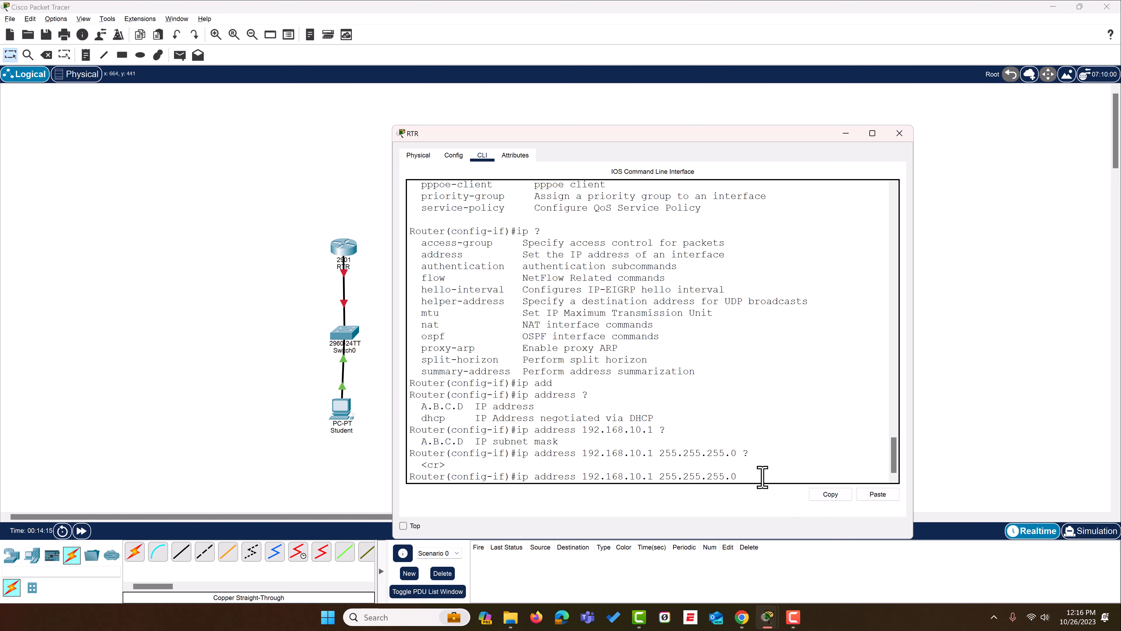
pyautogui.press('Return')
# - Enable the GigabitEthernet0/0 interface with "no shutdown" and return to a clean prompt
pyautogui.write('no sh')
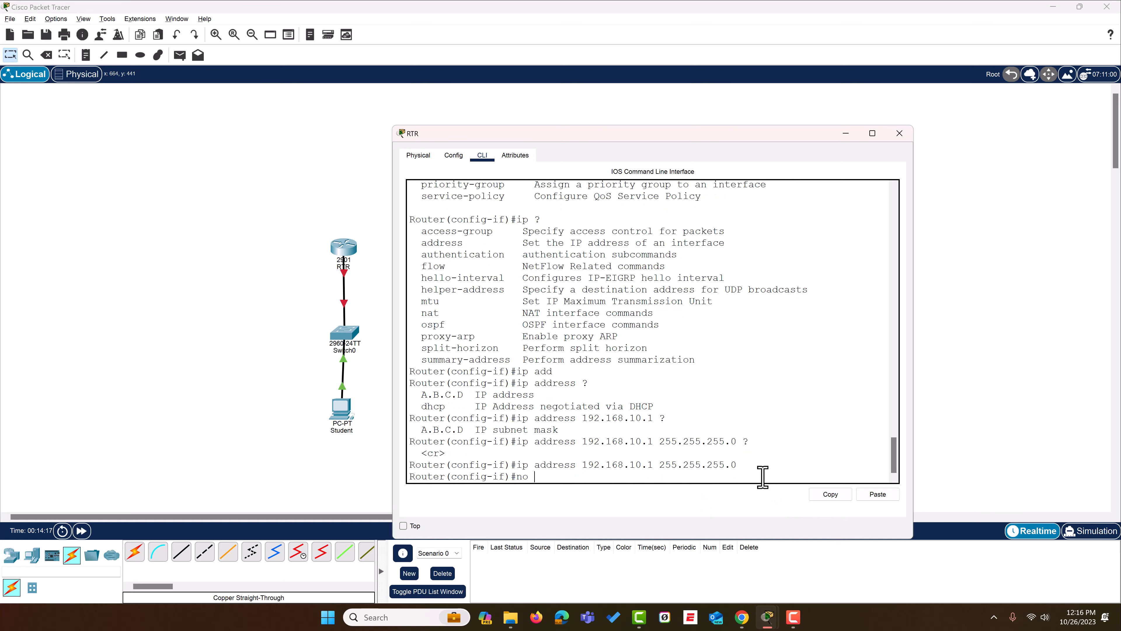
pyautogui.press('Tab')
pyautogui.press('Return')
pyautogui.press('Return')
pyautogui.press('Return')
pyautogui.press('Return')
pyautogui.press('Return')
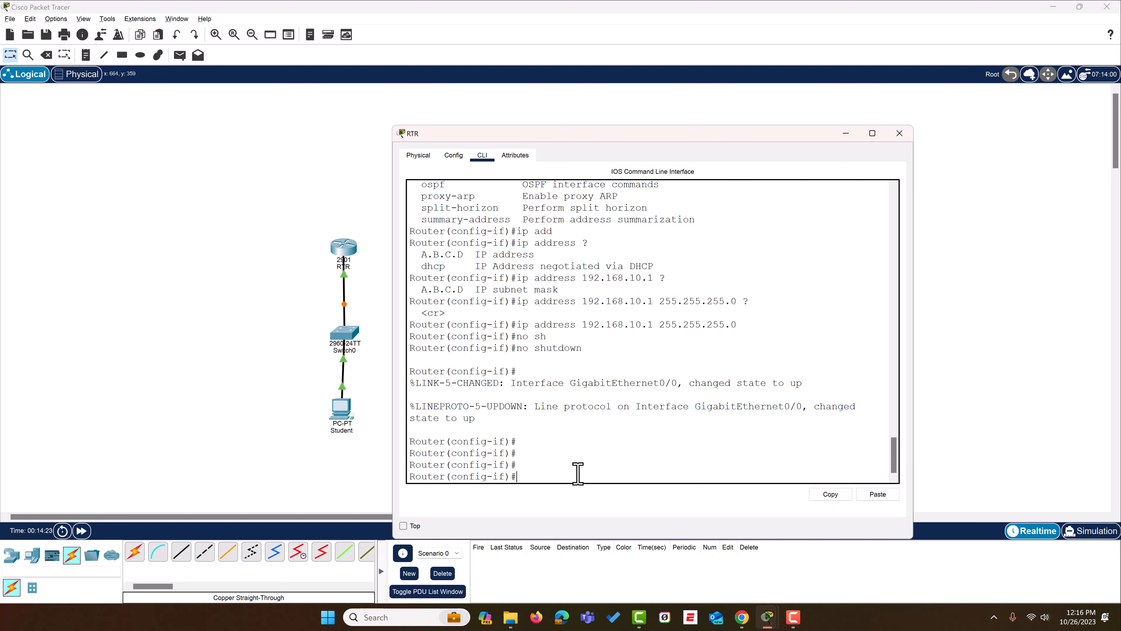
# - Leave the router's configuration mode with "end"
pyautogui.write('end')
pyautogui.press('Return')
pyautogui.press('Return')
pyautogui.press('Return')
pyautogui.press('Return')
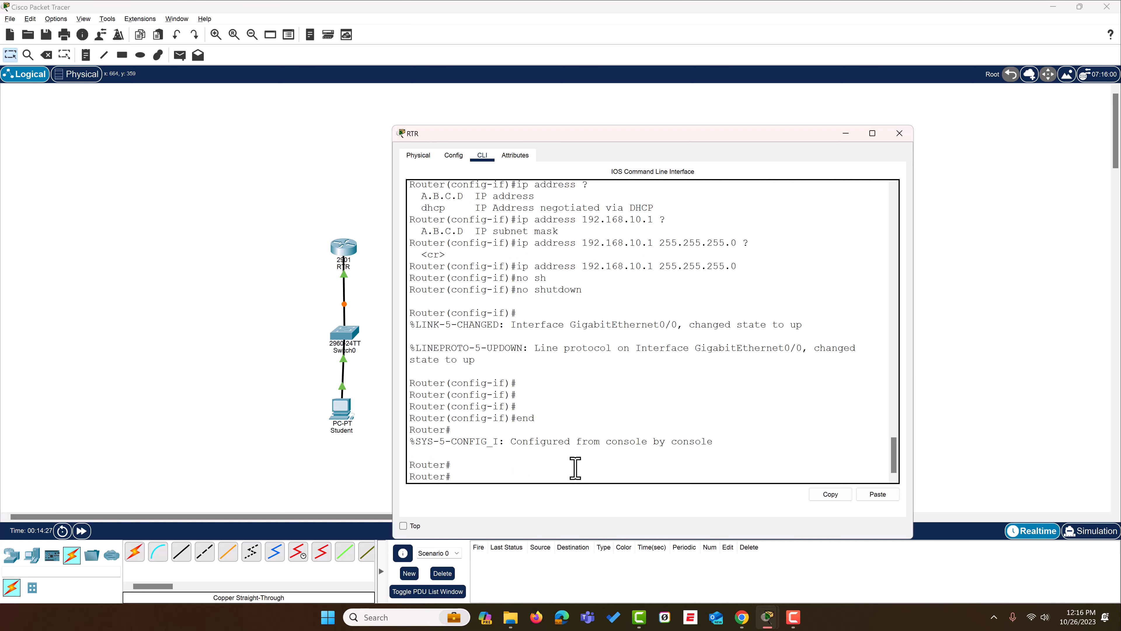
# - Run "sh ip interface brief" and examine the address and status of GigabitEthernet0/0
pyautogui.write('sh ip i')
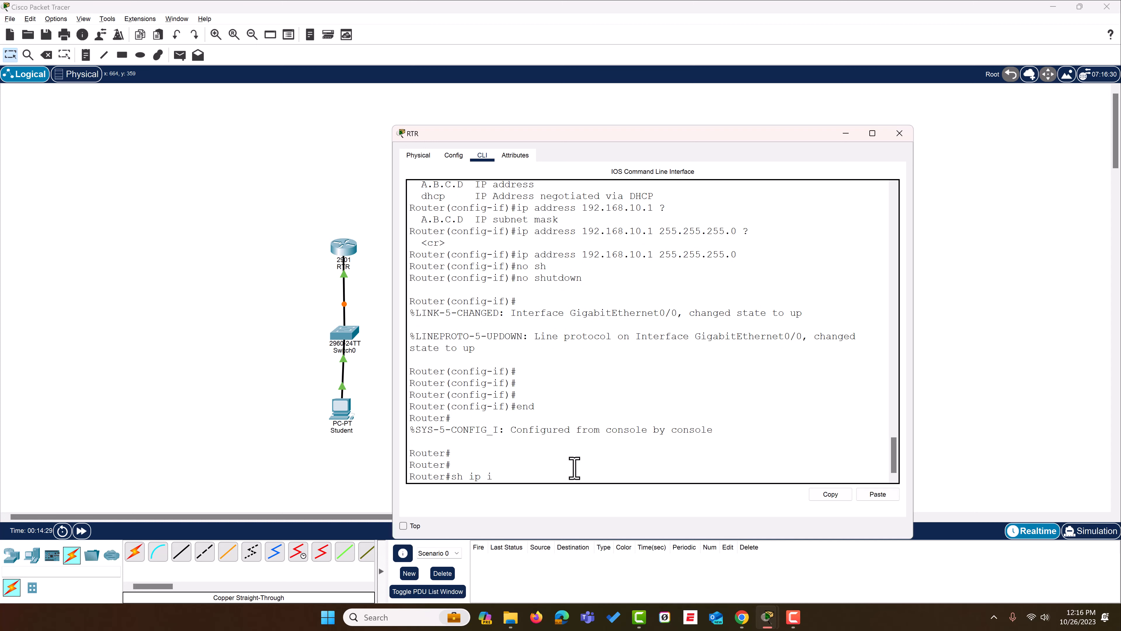
pyautogui.write('nt')
pyautogui.press('Tab')
pyautogui.write('br')
pyautogui.press('Tab')
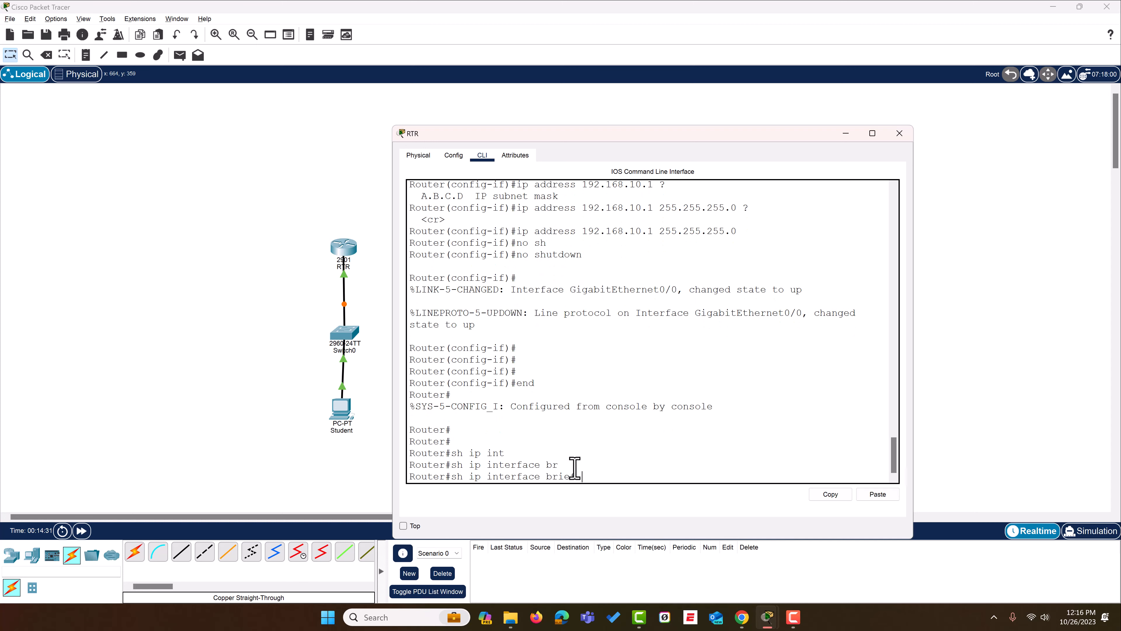
pyautogui.press('Return')
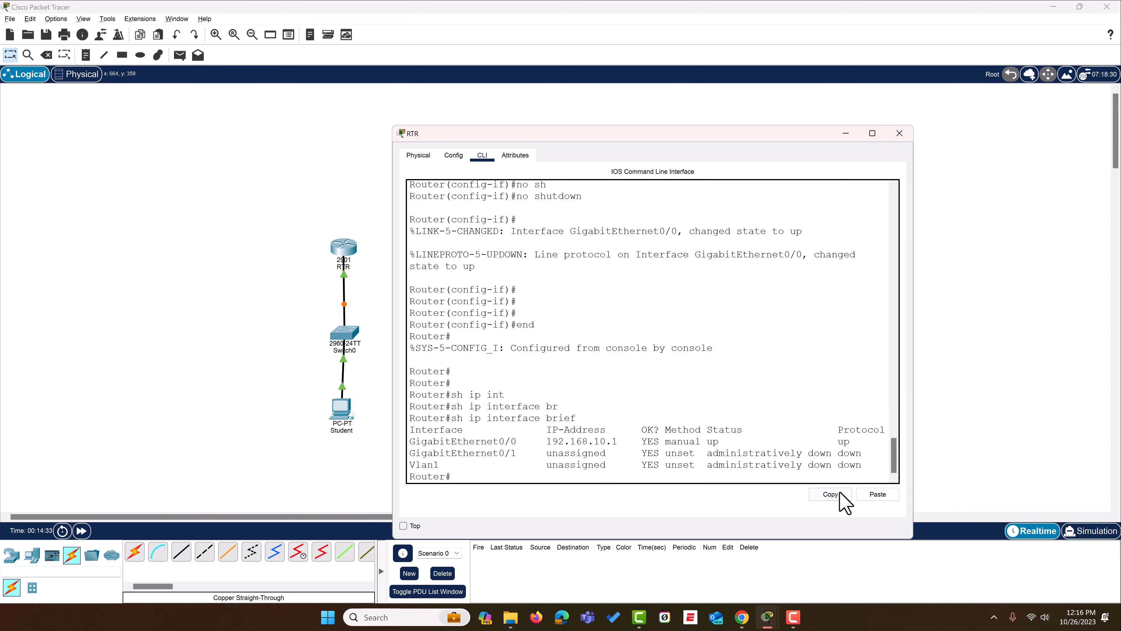
pyautogui.moveTo(858, 442); pyautogui.dragTo(375, 441)
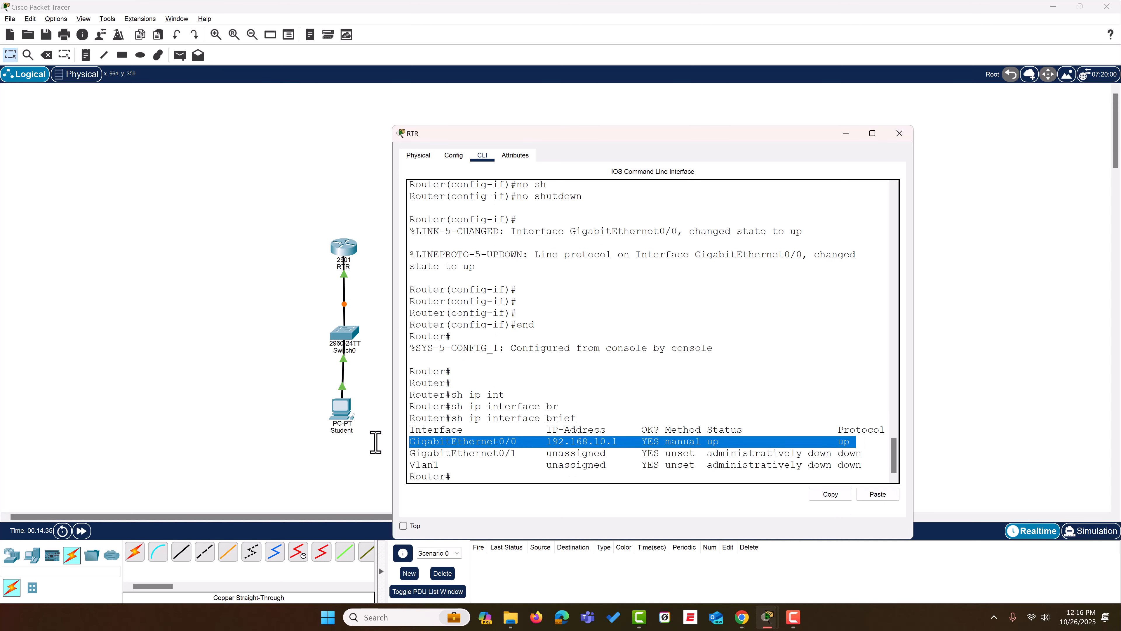
# - Ping the router at 192.168.10.1 from the Student PC's Command Prompt, and close the PC's window
pyautogui.click(341, 413)
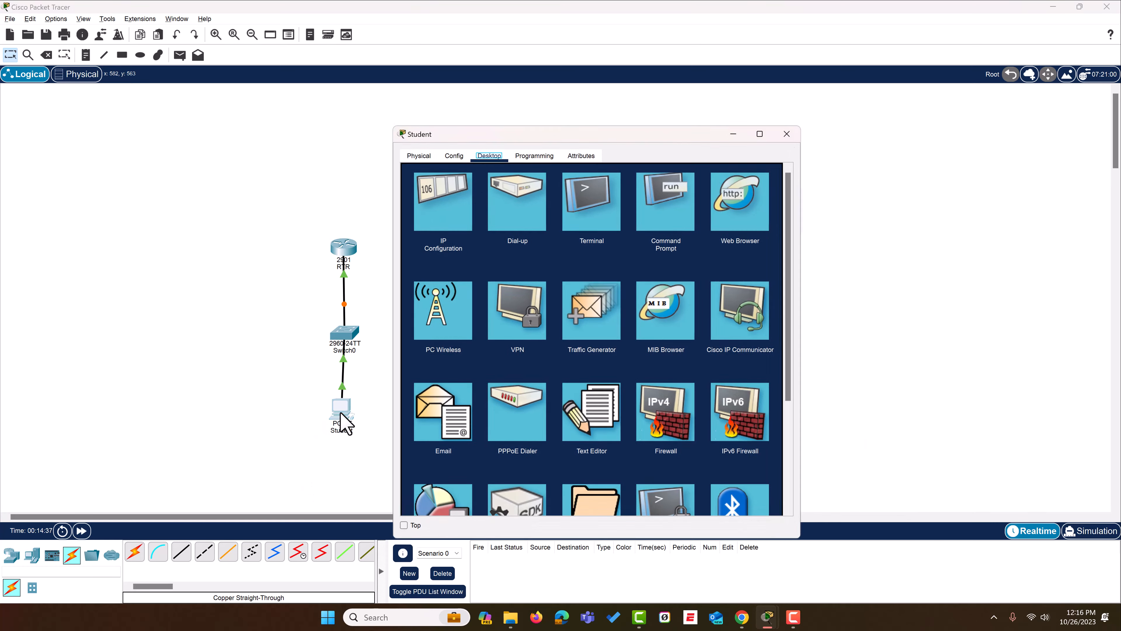
pyautogui.moveTo(600, 134); pyautogui.dragTo(747, 123)
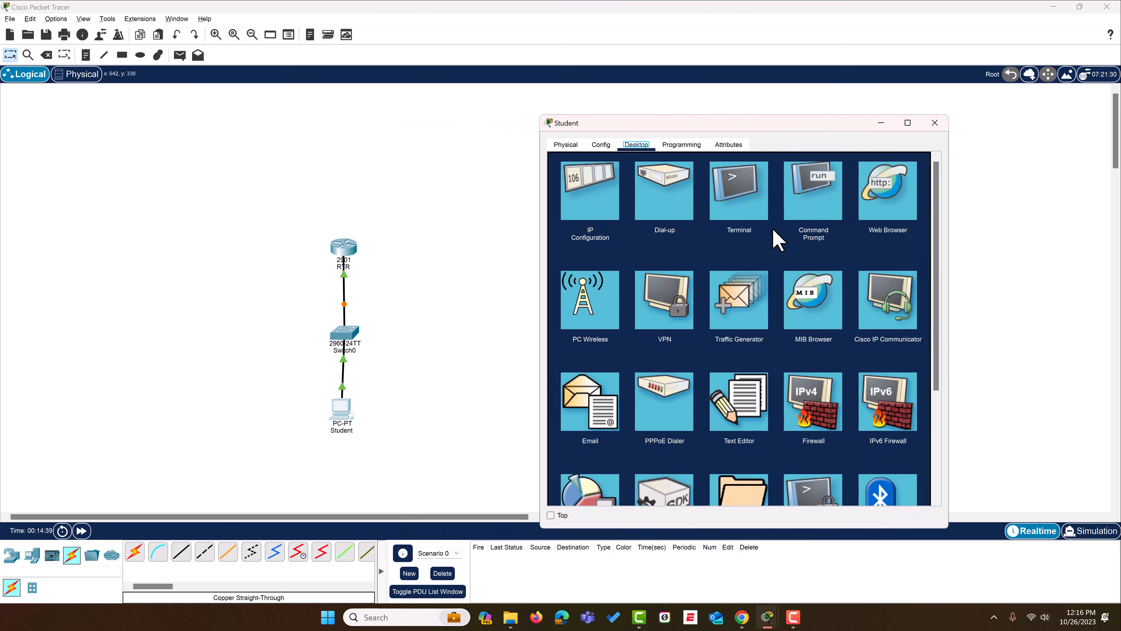
pyautogui.click(821, 208)
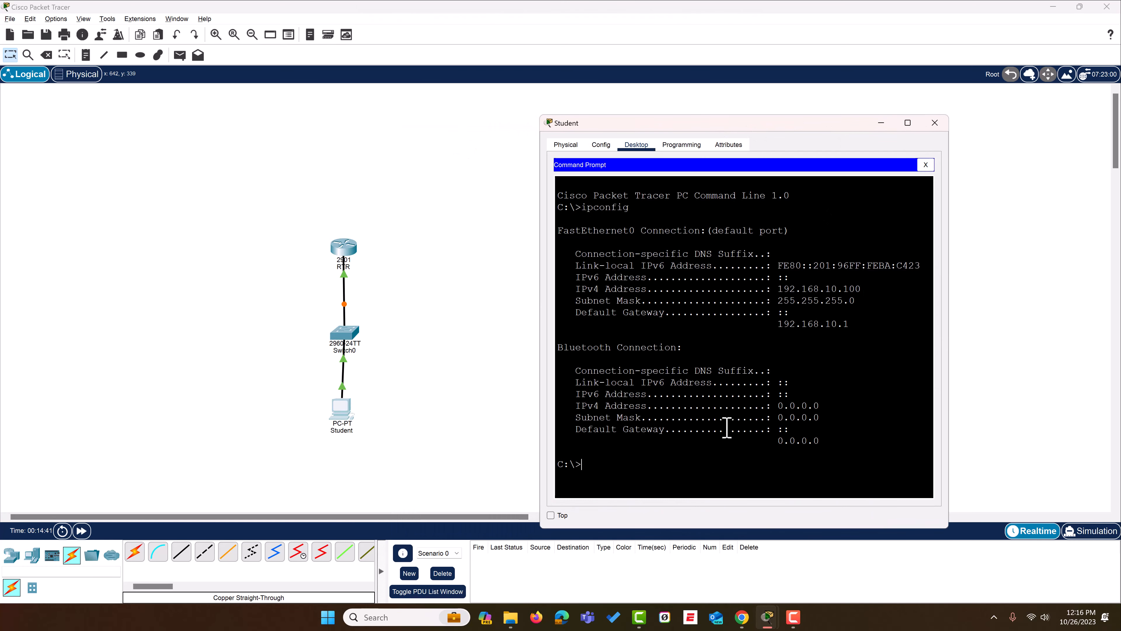
pyautogui.write('c')
pyautogui.press('BackSpace')
pyautogui.write('ping 192.168.10.1')
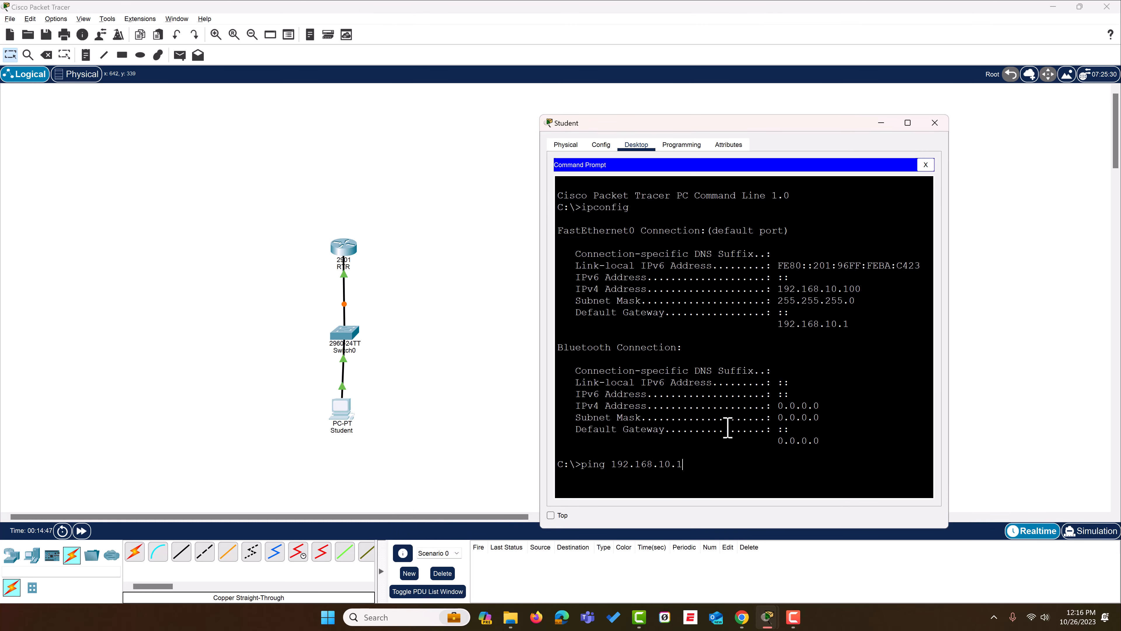
pyautogui.press('Return')
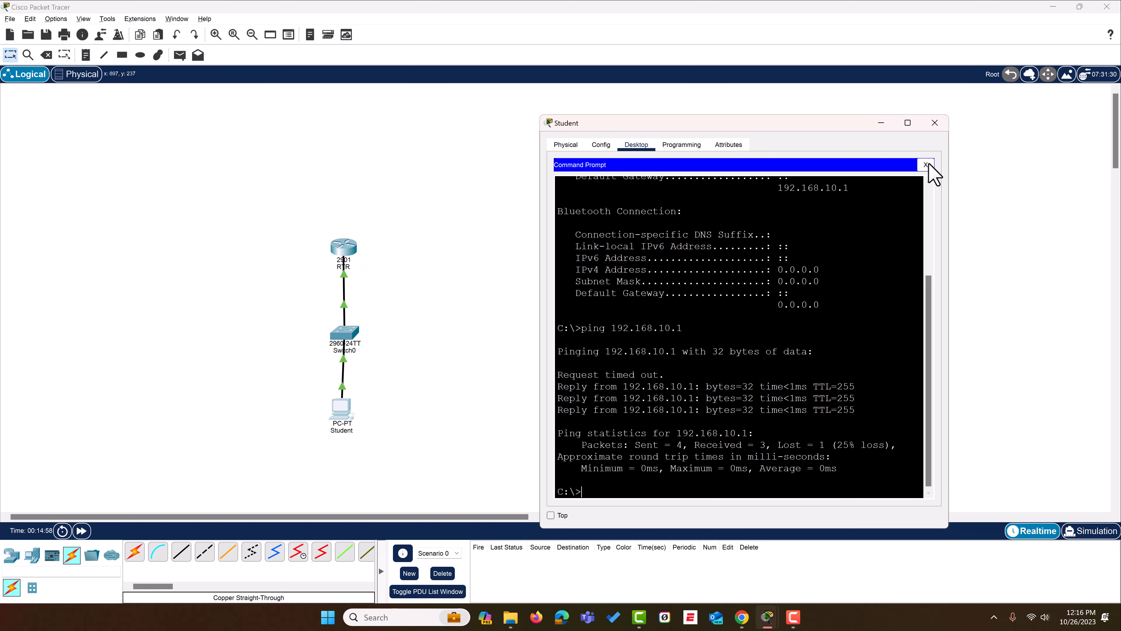
pyautogui.click(934, 123)
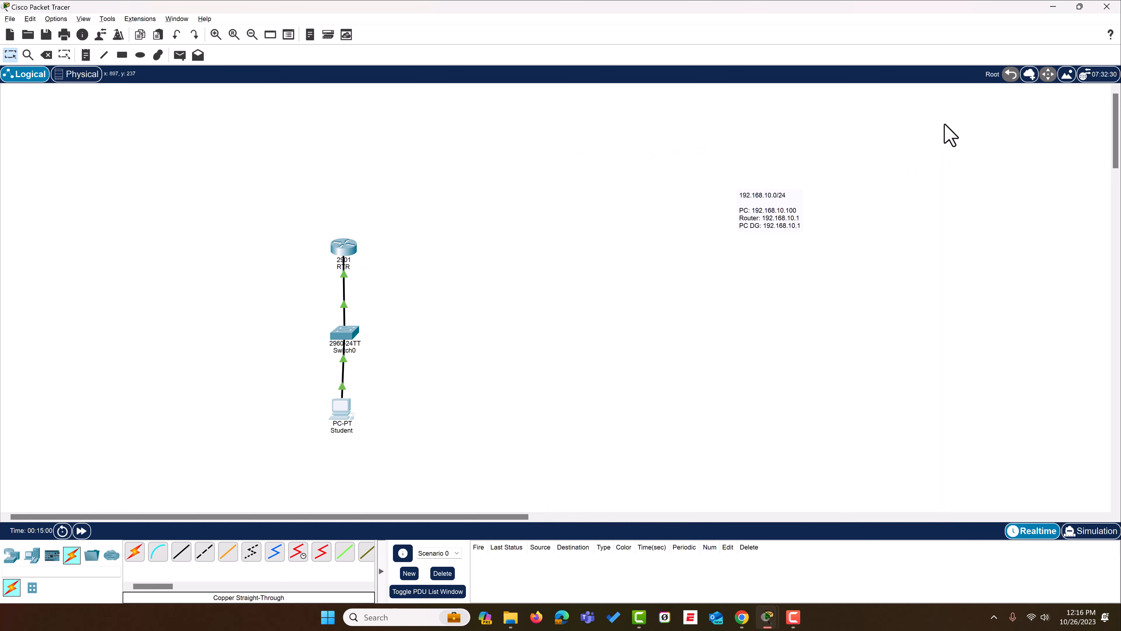